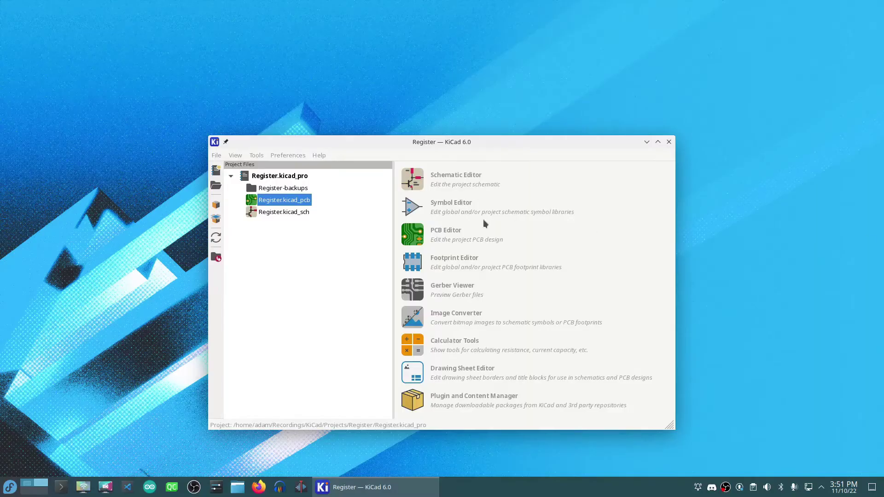
Open Register.kicad_pcb and set its page size to A 8.5x11in.
{"action": "double_click", "coordinate": [281, 199]}
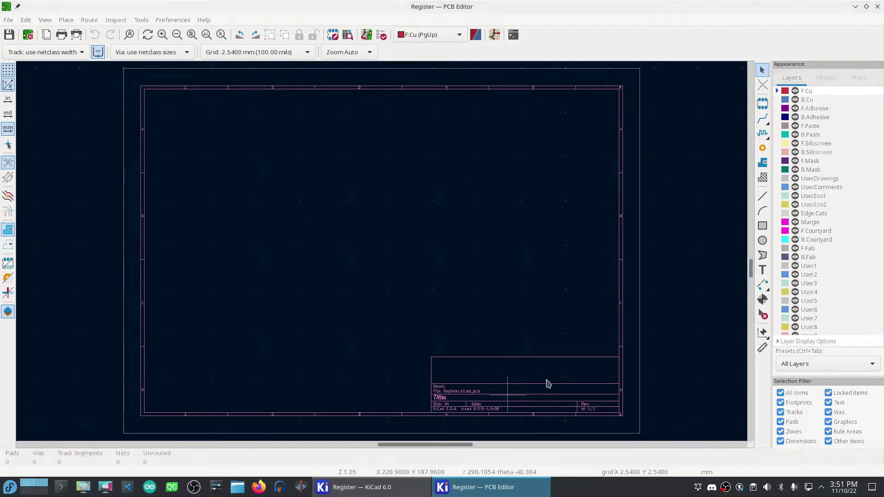
{"action": "double_click", "coordinate": [546, 381]}
{"action": "left_click", "coordinate": [270, 115]}
{"action": "left_click", "coordinate": [269, 185]}
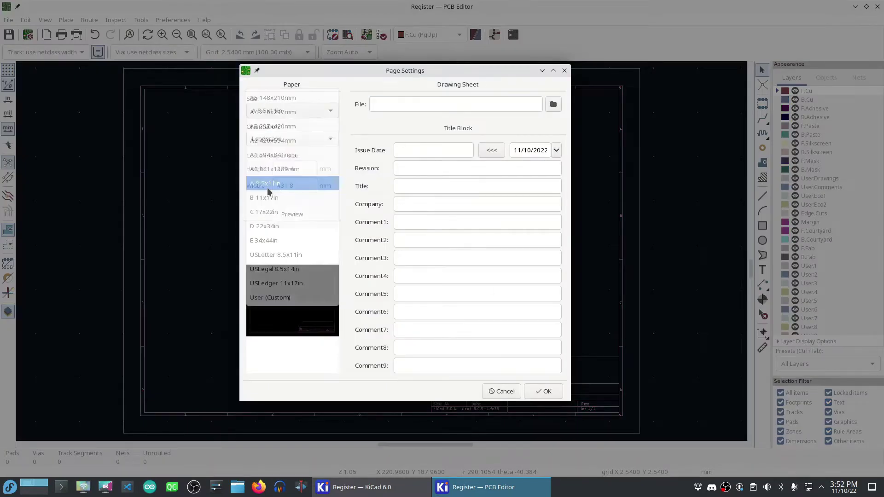
Fill the title block: revision v 1.0, today's date, title Register, company 16-Bit Computer From Scratch, author's name in Comment1.
{"action": "left_click", "coordinate": [418, 168]}
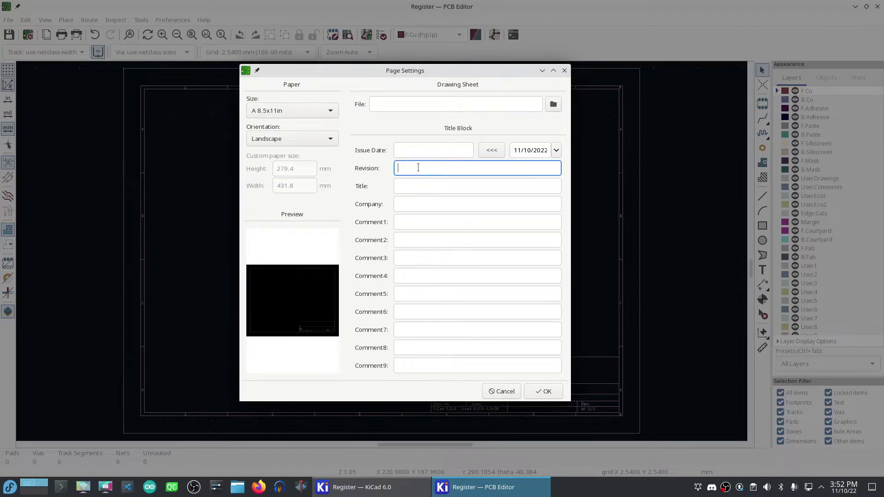
{"action": "type", "text": "v 1.0"}
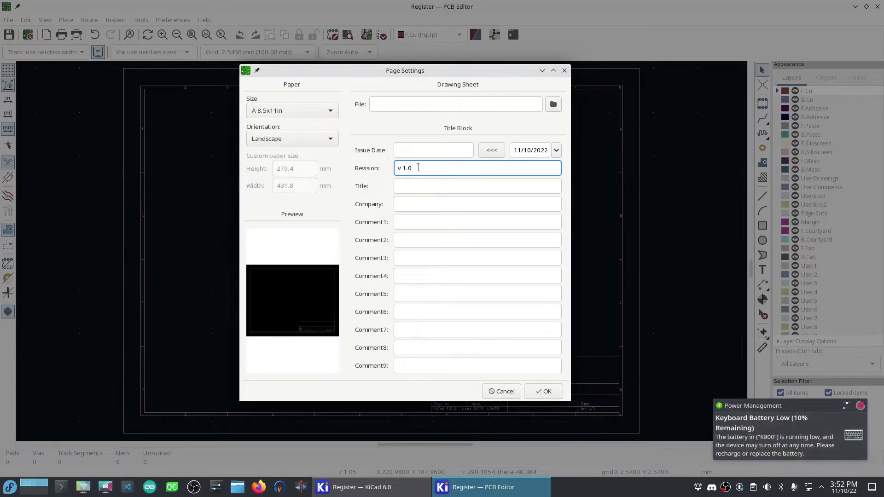
{"action": "left_click", "coordinate": [489, 151]}
{"action": "left_click", "coordinate": [422, 187]}
{"action": "type", "text": "Register"}
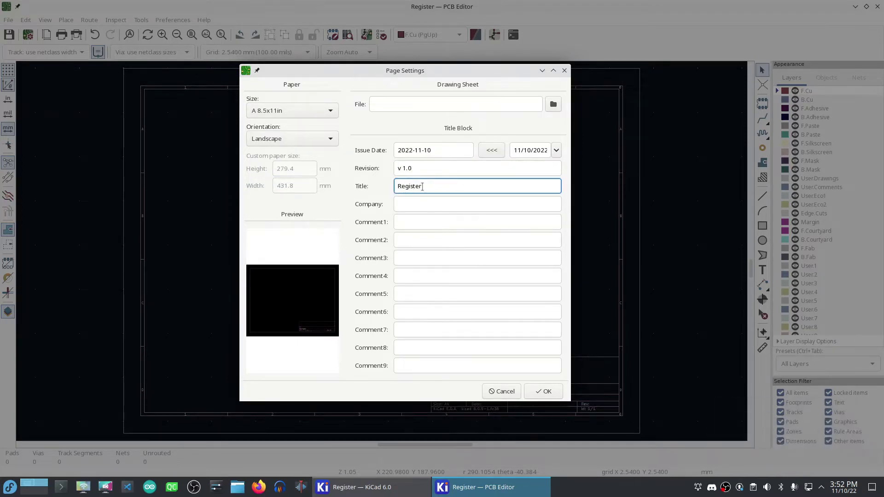
{"action": "key", "text": "Tab"}
{"action": "type", "text": "16-"}
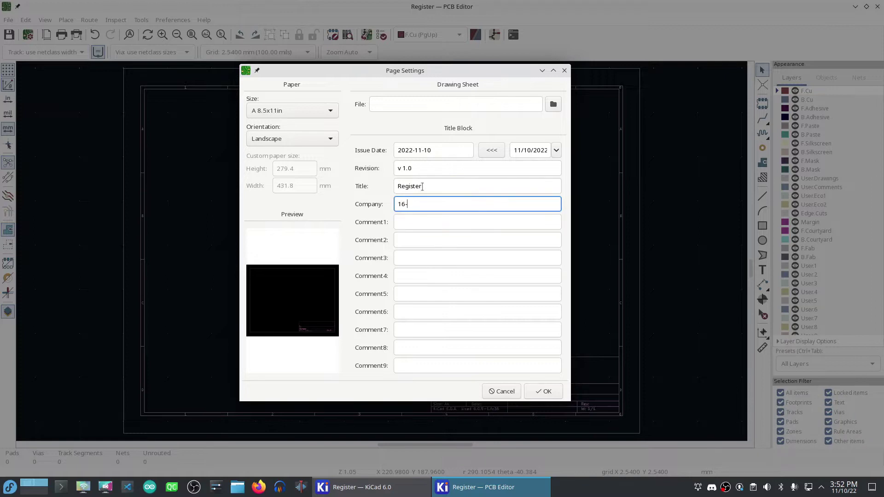
{"action": "type", "text": "Bit Computer From Scratch"}
{"action": "key", "text": "Tab"}
{"action": "type", "text": "Adam Clark (@eryjus)"}
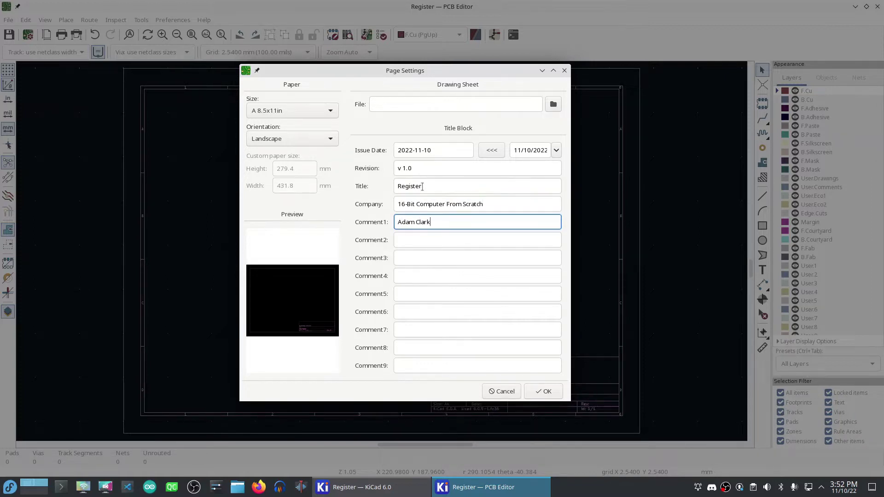
{"action": "left_click", "coordinate": [558, 393]}
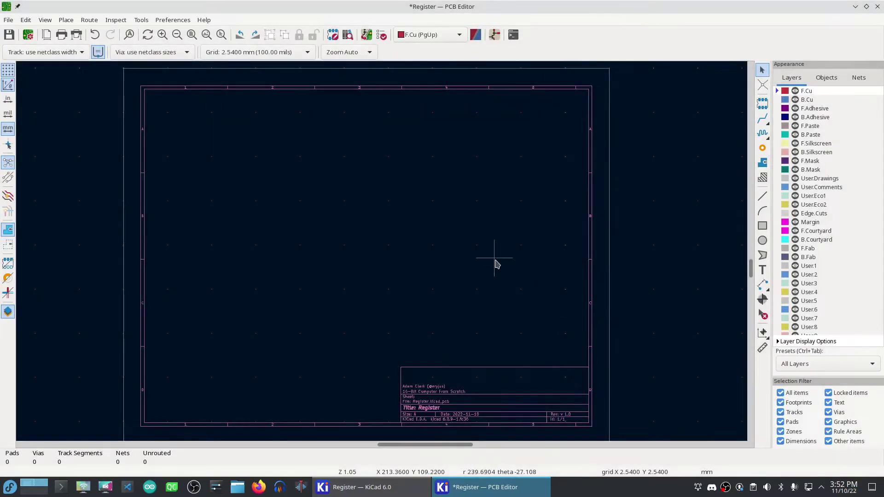
Update the PCB from the schematic and drop the 113 imported footprints inside the page frame.
{"action": "left_click", "coordinate": [367, 35]}
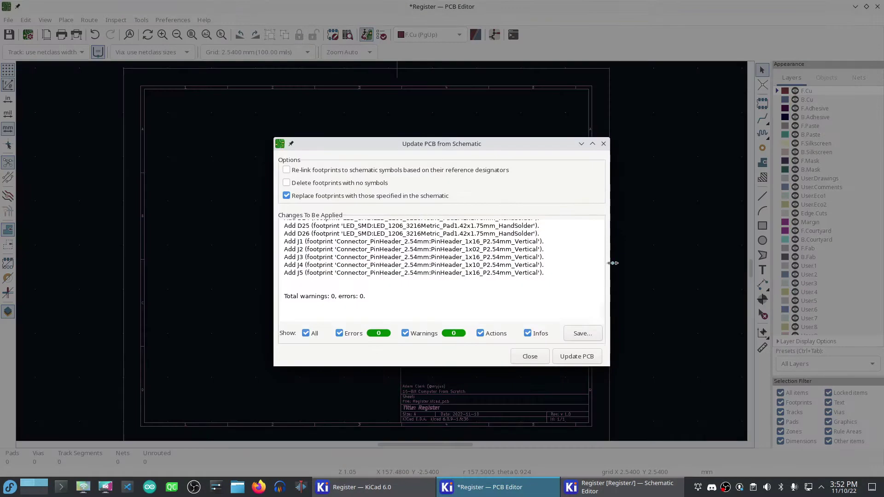
{"action": "scroll", "coordinate": [419, 280], "scroll_direction": "up", "scroll_amount": 15}
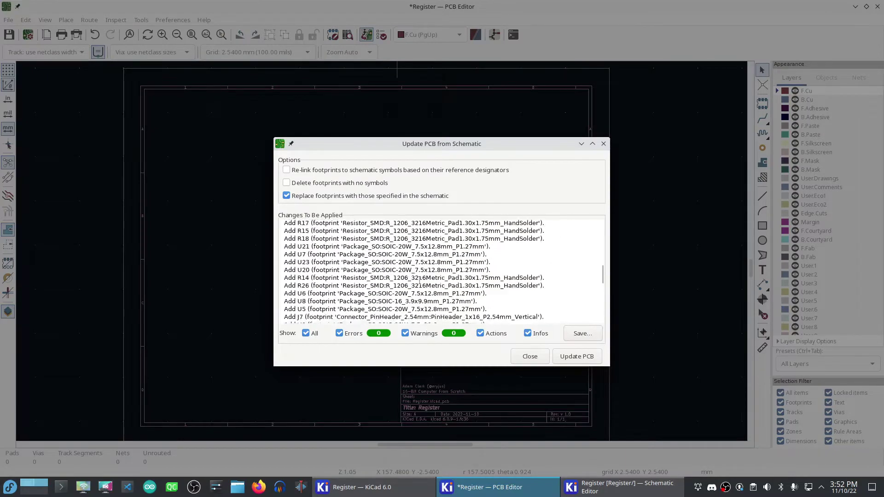
{"action": "scroll", "coordinate": [420, 279], "scroll_direction": "up", "scroll_amount": 10}
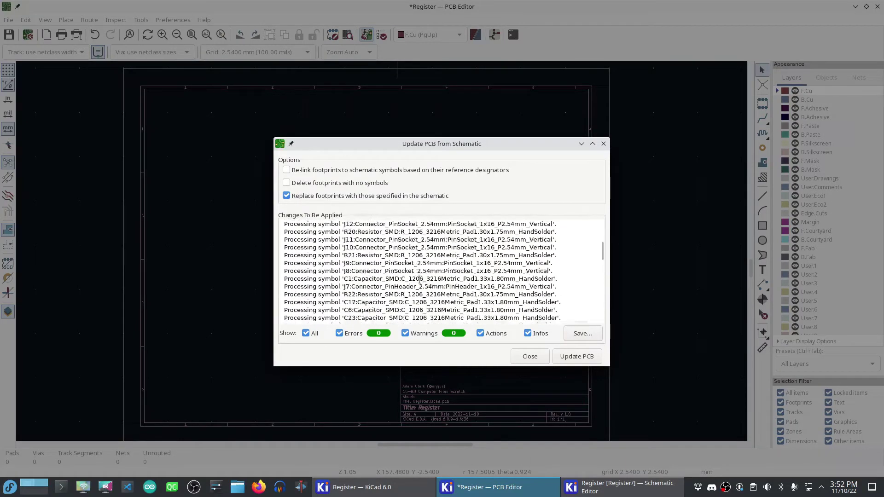
{"action": "left_click", "coordinate": [577, 356]}
{"action": "left_click", "coordinate": [530, 356]}
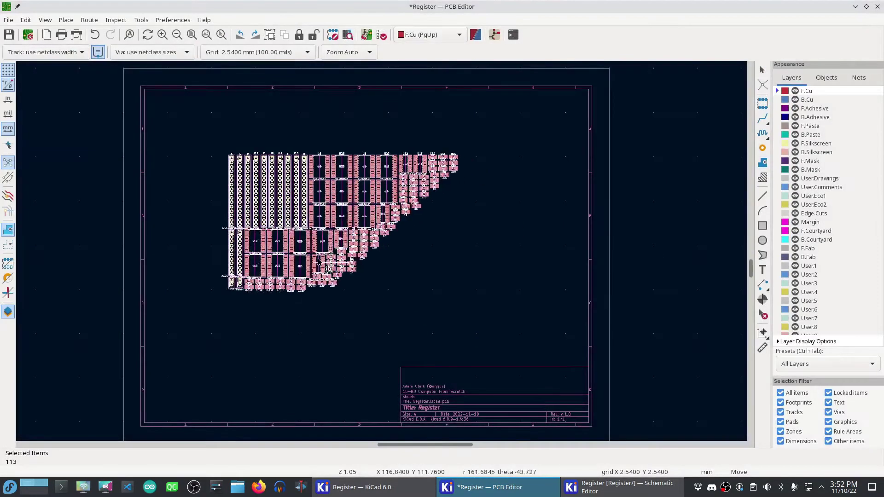
{"action": "left_click", "coordinate": [301, 257]}
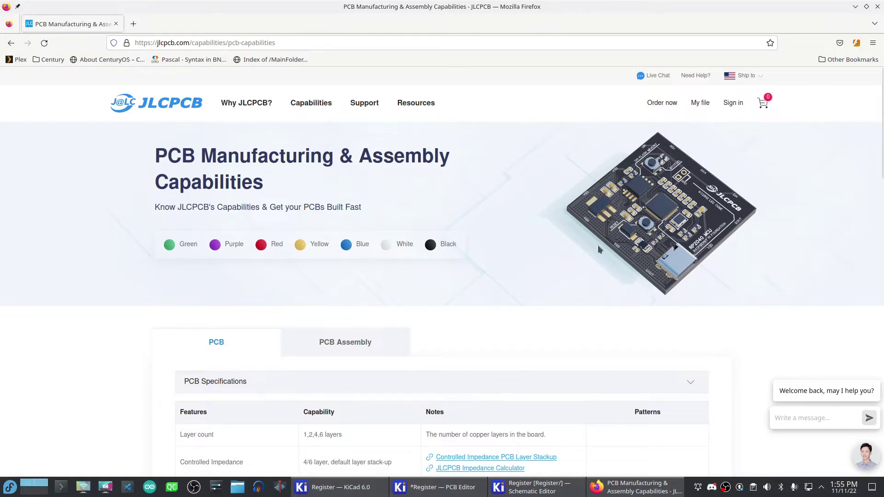
Scroll through JLCPCB's PCB specifications table, briefly checking back in the PCB editor.
{"action": "left_click", "coordinate": [310, 104]}
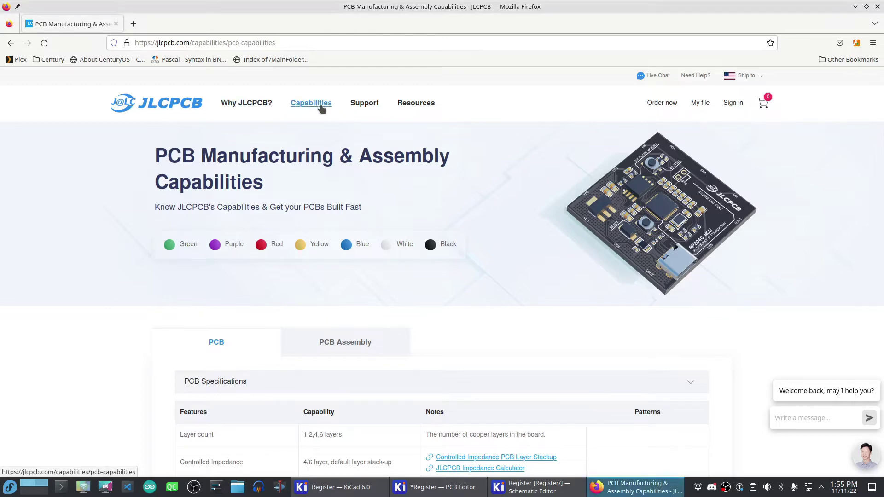
{"action": "scroll", "coordinate": [545, 274], "scroll_direction": "down", "scroll_amount": 9}
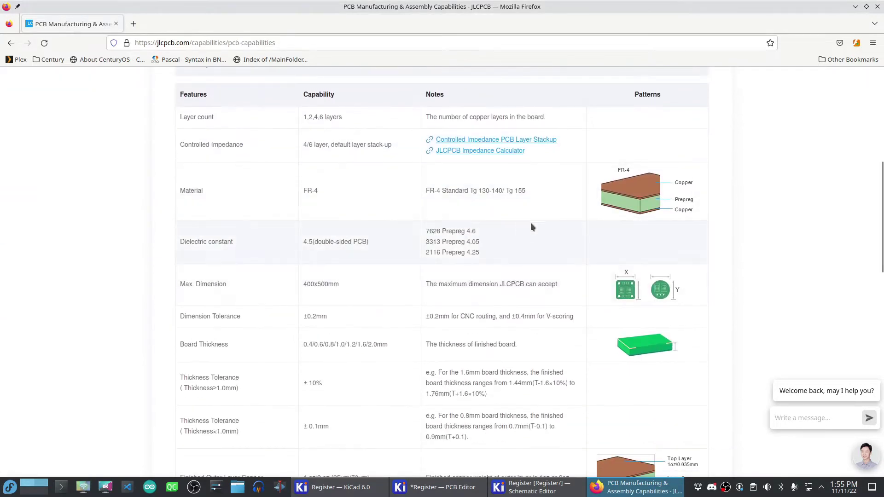
{"action": "scroll", "coordinate": [534, 223], "scroll_direction": "down", "scroll_amount": 4}
{"action": "scroll", "coordinate": [532, 224], "scroll_direction": "up", "scroll_amount": 4}
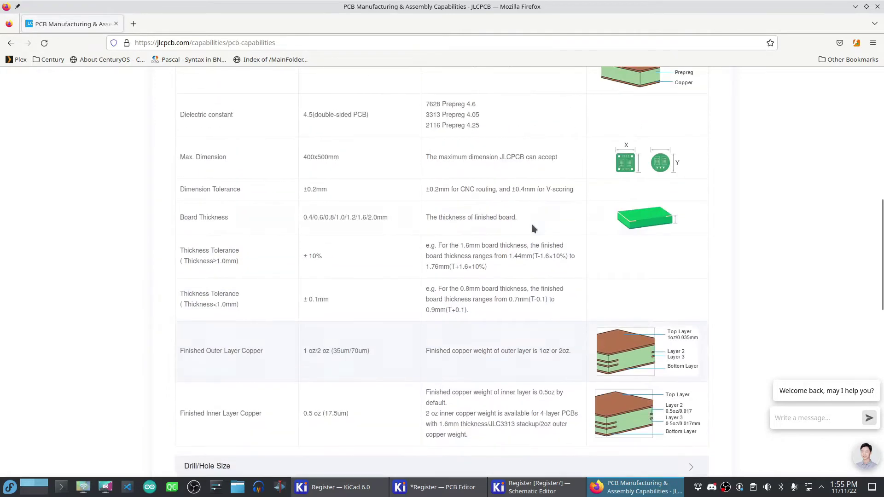
{"action": "scroll", "coordinate": [531, 224], "scroll_direction": "down", "scroll_amount": 4}
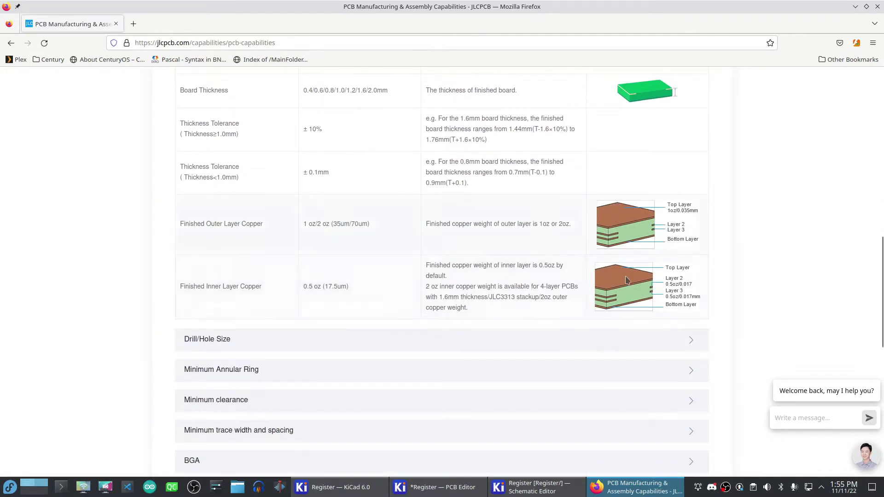
{"action": "mouse_move", "coordinate": [468, 494]}
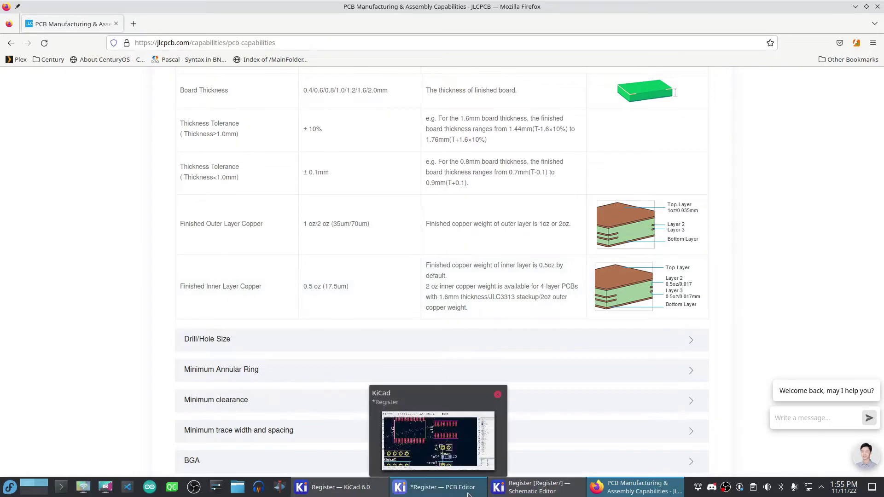
{"action": "left_click", "coordinate": [451, 491]}
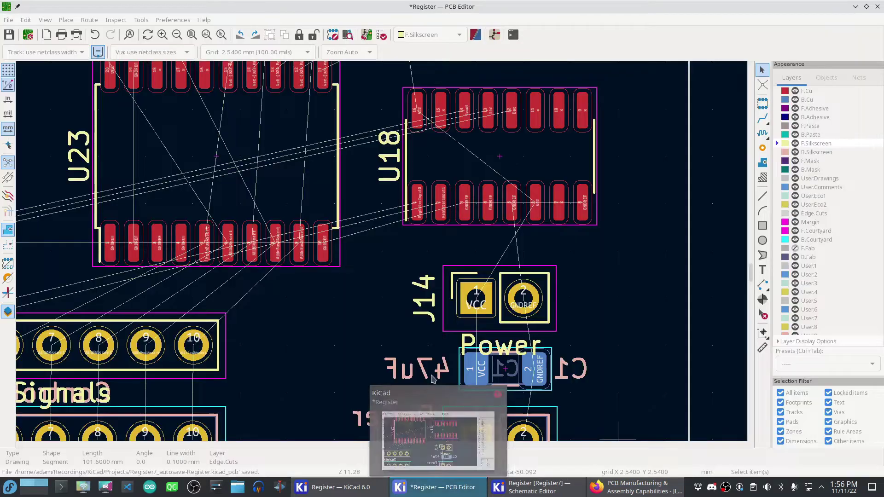
{"action": "left_click", "coordinate": [9, 20]}
{"action": "left_click", "coordinate": [315, 146]}
Expand JLCPCB's Drill/Hole Size specifications to read the hole limits.
{"action": "left_click", "coordinate": [635, 487]}
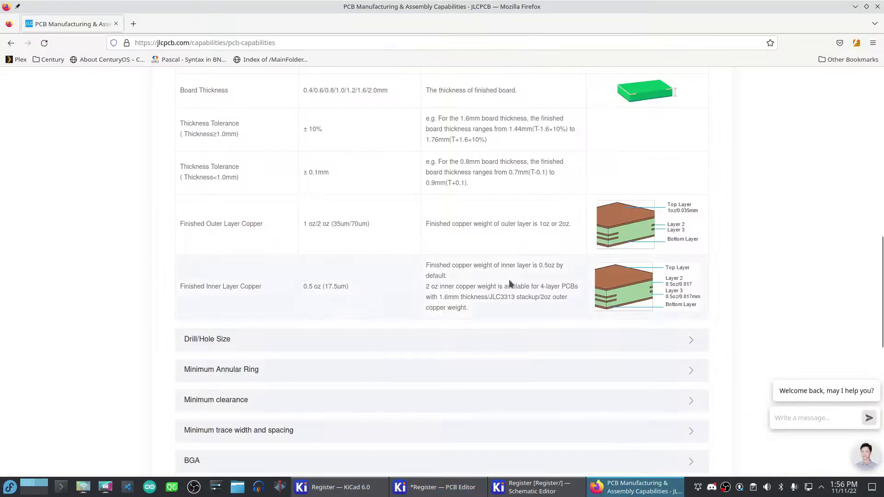
{"action": "left_click", "coordinate": [212, 349]}
{"action": "scroll", "coordinate": [330, 421], "scroll_direction": "down", "scroll_amount": 8}
{"action": "scroll", "coordinate": [330, 422], "scroll_direction": "up", "scroll_amount": 5}
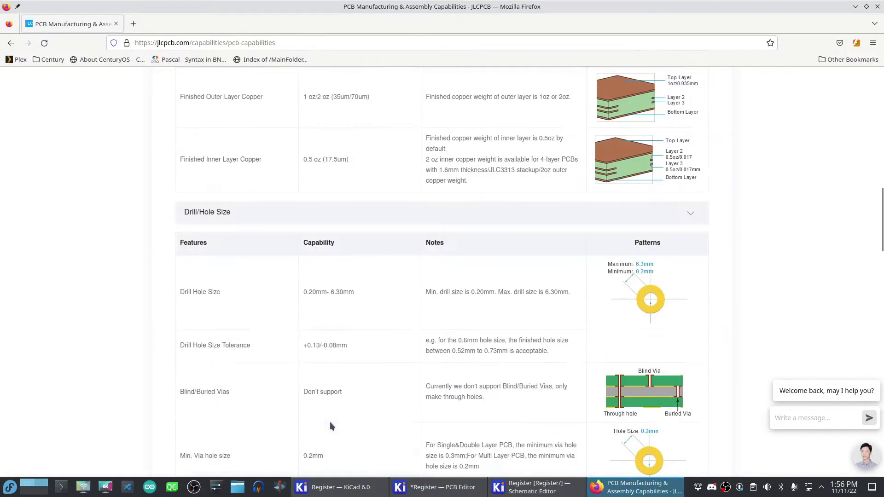
In Board Setup, review the layers and physical stackup, leaving the copper finish as None.
{"action": "mouse_move", "coordinate": [548, 491]}
{"action": "left_click", "coordinate": [433, 487]}
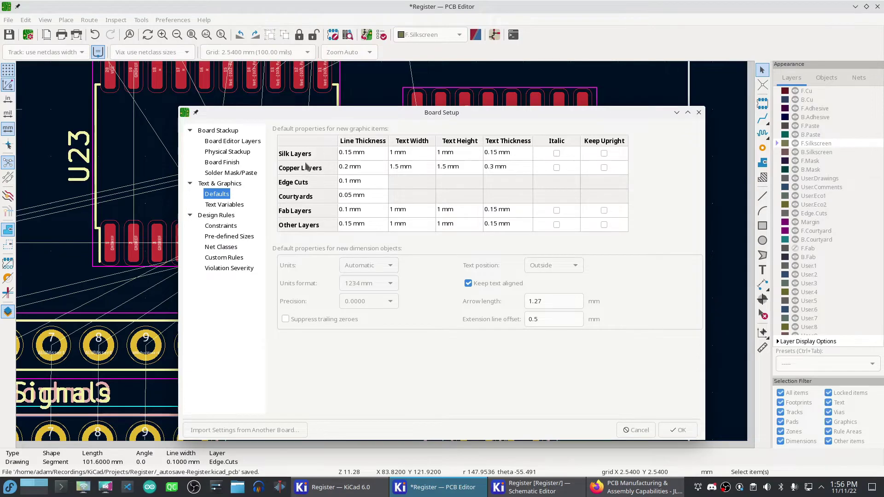
{"action": "left_click", "coordinate": [236, 144]}
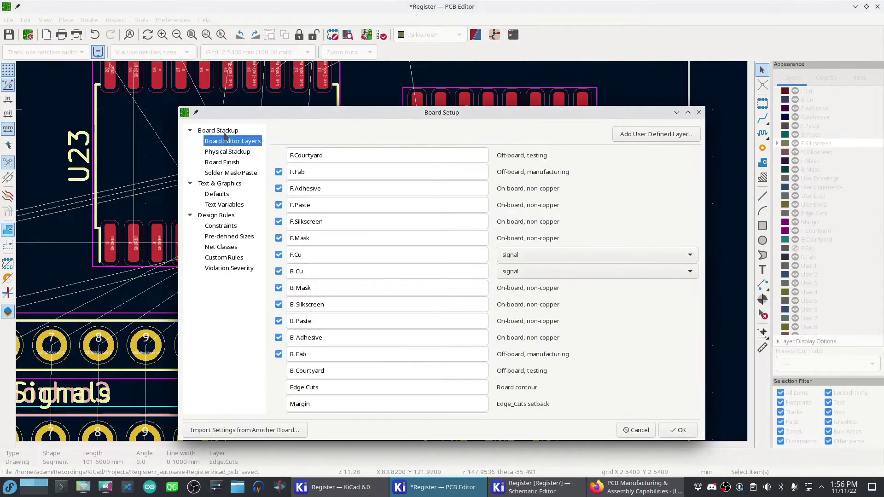
{"action": "left_click", "coordinate": [222, 152]}
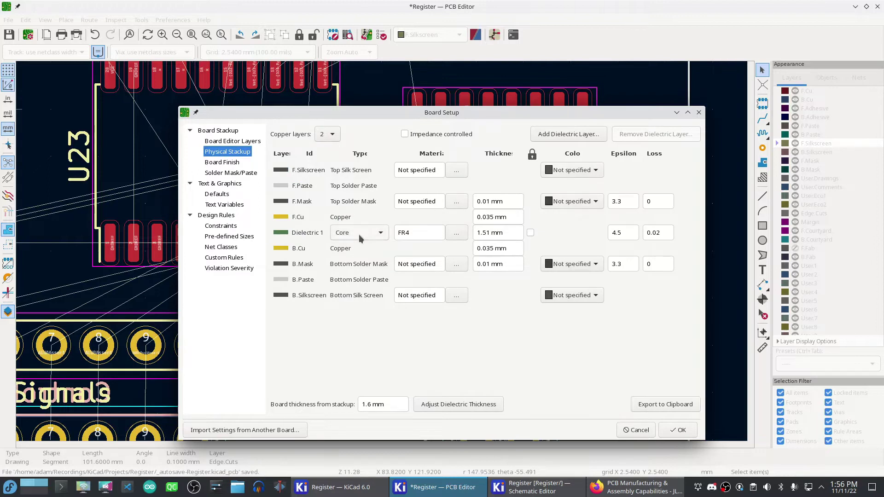
{"action": "left_click", "coordinate": [487, 233]}
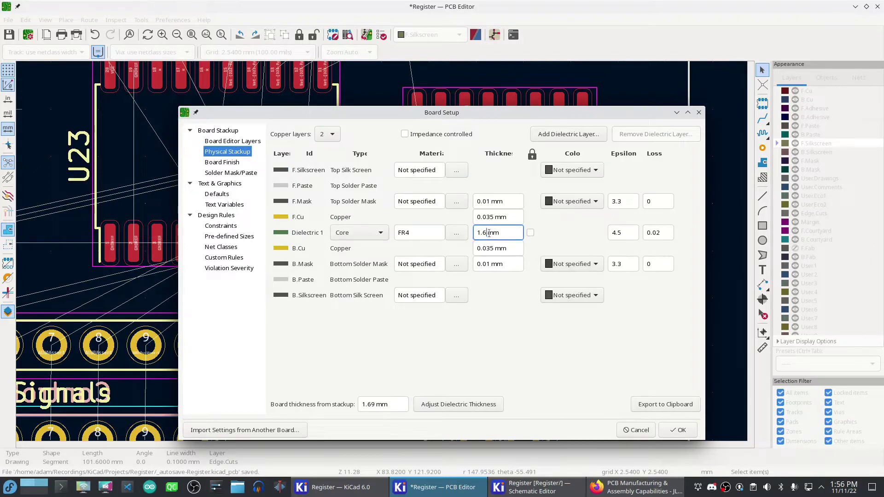
{"action": "left_click", "coordinate": [222, 162]}
{"action": "left_click", "coordinate": [388, 164]}
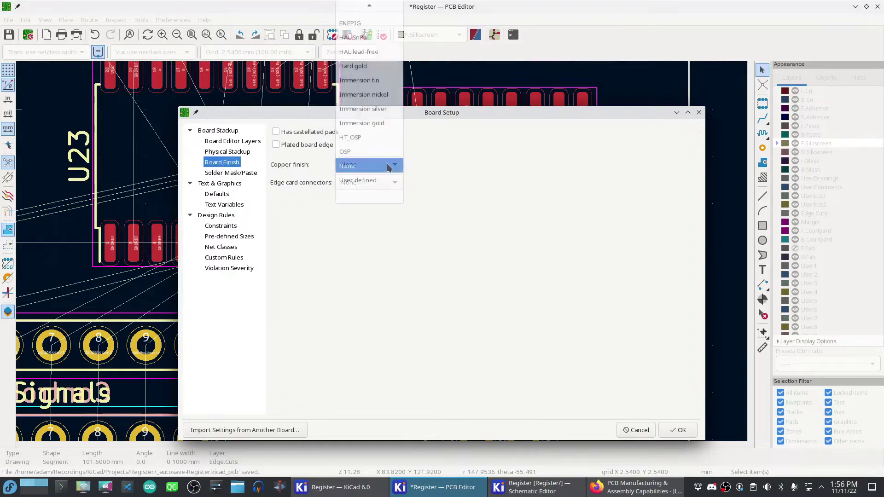
{"action": "left_click", "coordinate": [392, 164]}
{"action": "left_click", "coordinate": [390, 182]}
{"action": "left_click", "coordinate": [385, 181]}
{"action": "left_click", "coordinate": [383, 170]}
Compare against JLCPCB's specs, keep copper finish None, and check the solder mask/paste settings.
{"action": "left_click", "coordinate": [384, 165]}
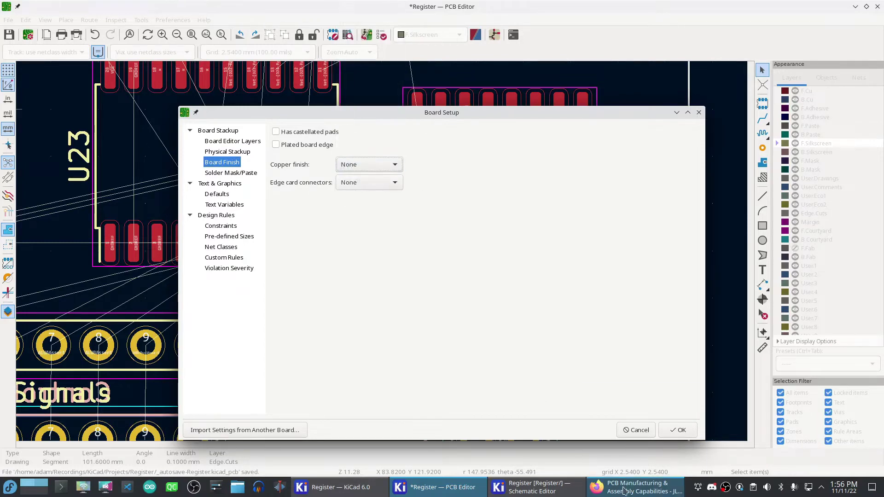
{"action": "left_click", "coordinate": [635, 487]}
{"action": "scroll", "coordinate": [361, 275], "scroll_direction": "up", "scroll_amount": 8}
{"action": "scroll", "coordinate": [361, 276], "scroll_direction": "up", "scroll_amount": 1}
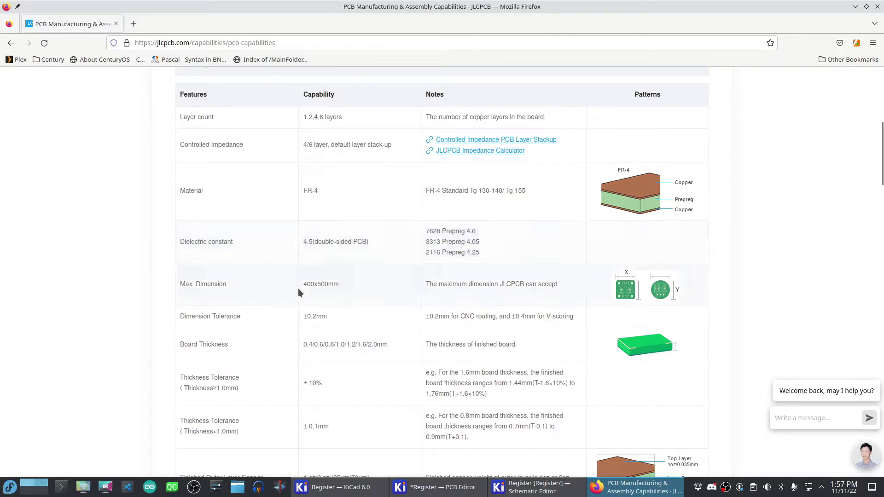
{"action": "scroll", "coordinate": [276, 281], "scroll_direction": "down", "scroll_amount": 2}
{"action": "scroll", "coordinate": [374, 282], "scroll_direction": "down", "scroll_amount": 4}
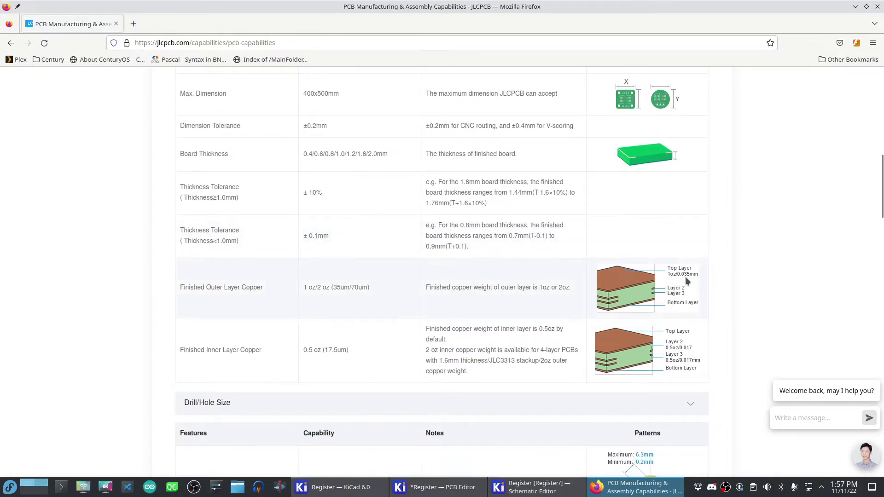
{"action": "left_click", "coordinate": [434, 487]}
{"action": "left_click", "coordinate": [368, 164]}
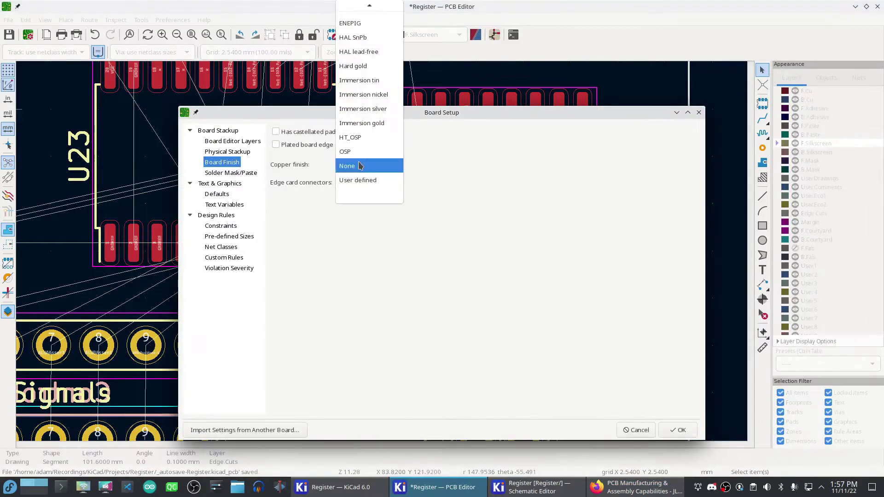
{"action": "left_click", "coordinate": [262, 201]}
{"action": "left_click", "coordinate": [231, 172]}
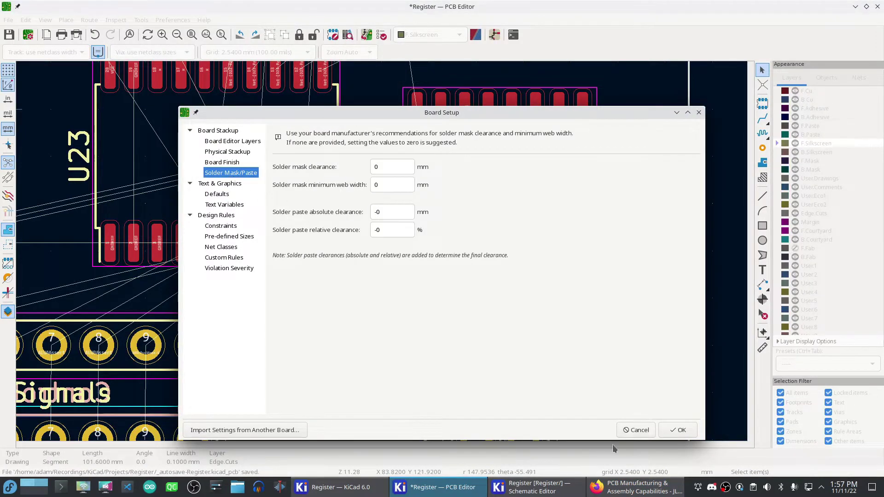
{"action": "left_click", "coordinate": [635, 487]}
{"action": "scroll", "coordinate": [407, 291], "scroll_direction": "down", "scroll_amount": 5}
{"action": "key", "text": "alt+Tab"}
In Design Rules Constraints, set minimum through-hole to 0.2 mm and annular width to 0.15 mm per JLCPCB.
{"action": "left_click", "coordinate": [220, 226]}
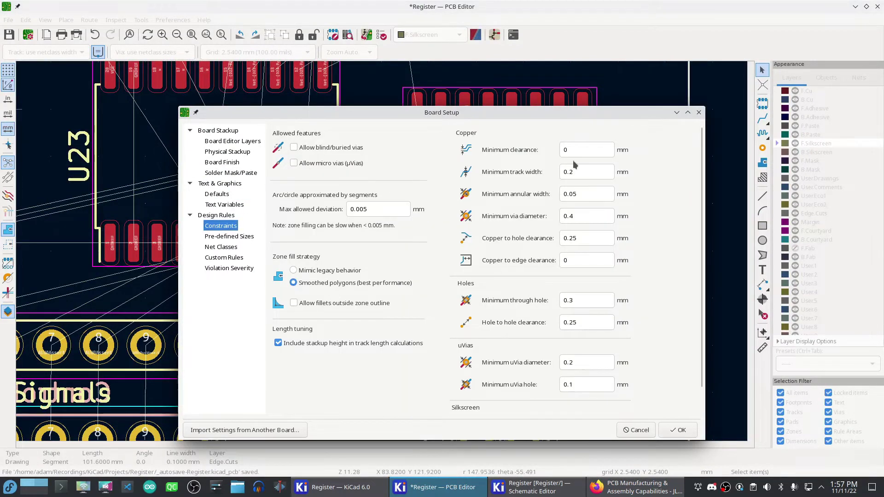
{"action": "key", "text": "alt+Tab"}
{"action": "scroll", "coordinate": [325, 246], "scroll_direction": "down", "scroll_amount": 1}
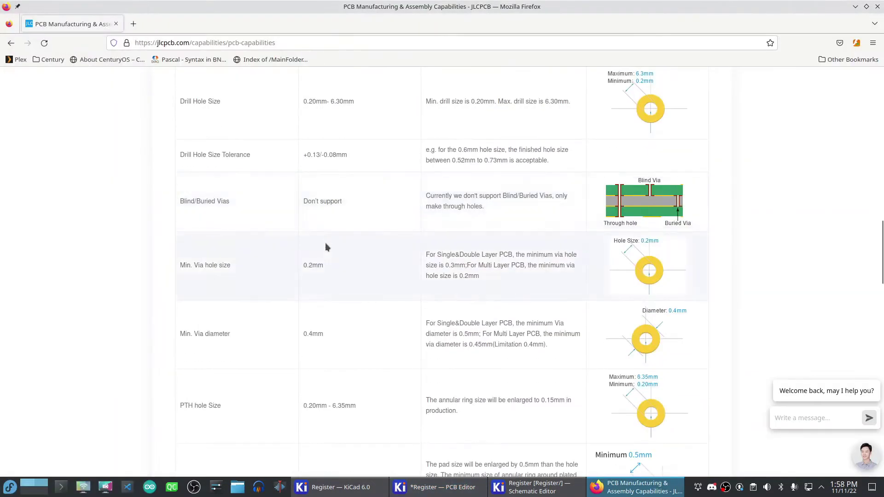
{"action": "scroll", "coordinate": [326, 247], "scroll_direction": "up", "scroll_amount": 1}
{"action": "key", "text": "alt+Tab"}
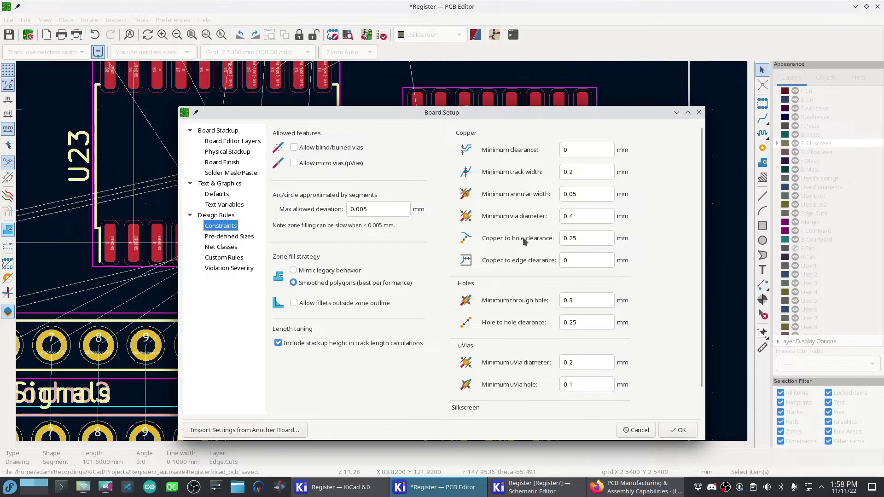
{"action": "key", "text": "alt+Tab"}
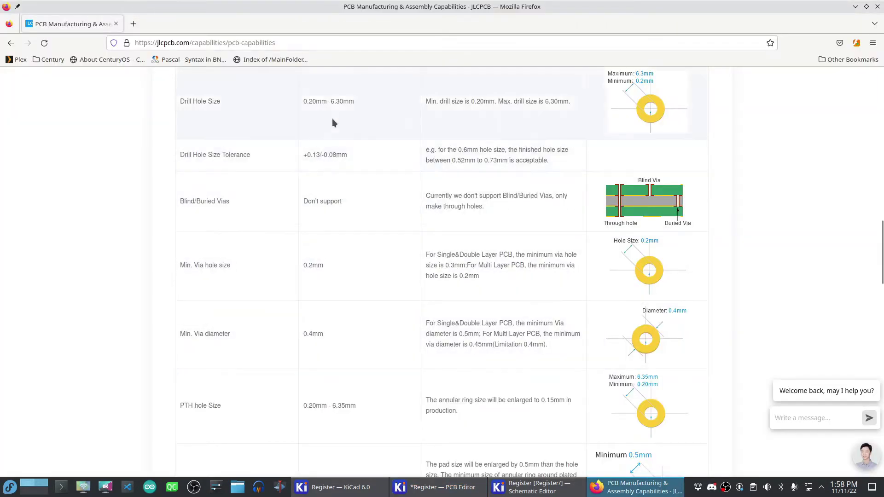
{"action": "key", "text": "alt+Tab"}
{"action": "type", "text": "0."}
{"action": "key", "text": "alt+Tab"}
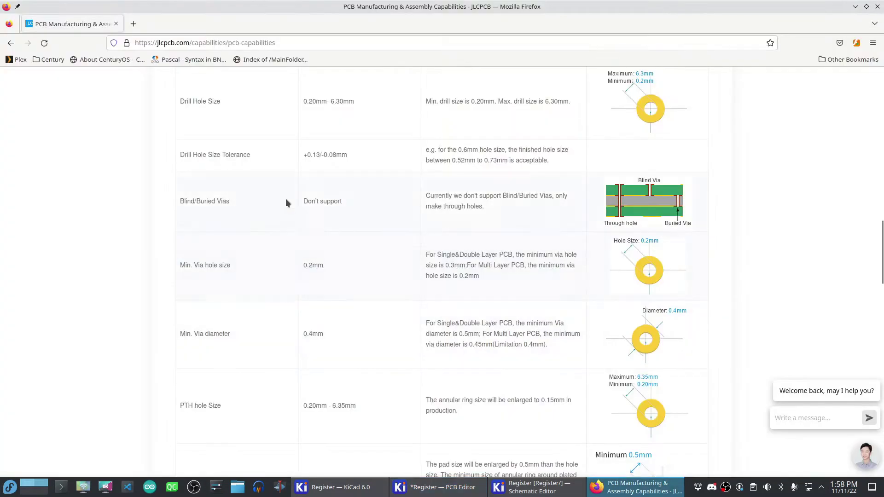
{"action": "key", "text": "alt+Tab"}
{"action": "key", "text": "alt+Tab"}
{"action": "scroll", "coordinate": [570, 218], "scroll_direction": "down", "scroll_amount": 2}
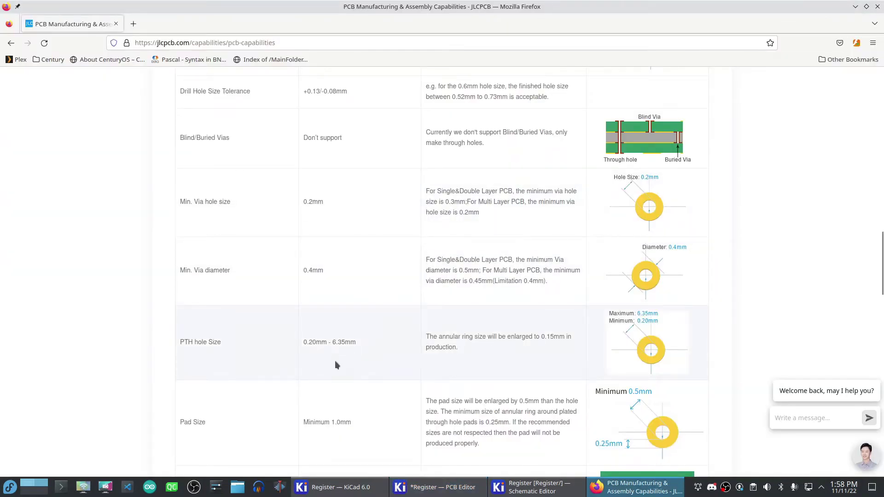
{"action": "key", "text": "alt+Tab"}
{"action": "key", "text": "alt+Tab"}
Check JLCPCB's pad, annular ring and minimum clearance tables against the constraints.
{"action": "key", "text": "alt+Tab"}
{"action": "key", "text": "BackSpace"}
{"action": "type", "text": "15"}
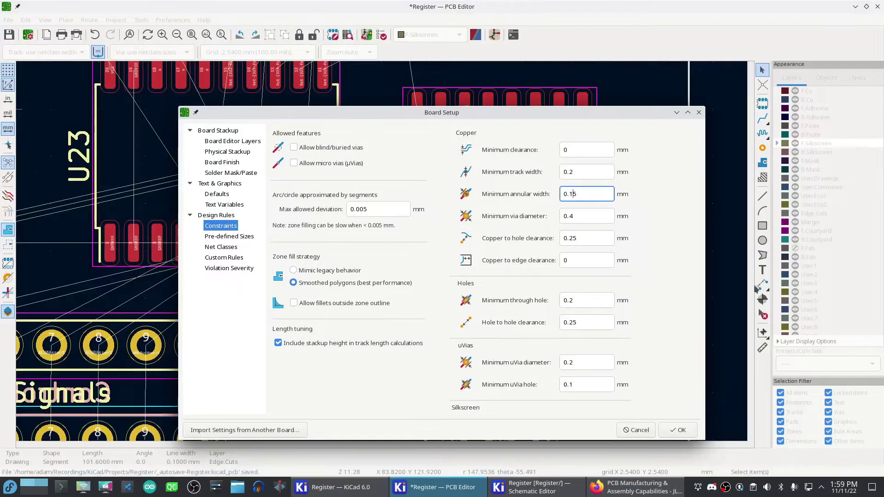
{"action": "key", "text": "alt+Tab"}
{"action": "key", "text": "alt+Tab"}
{"action": "key", "text": "alt+Tab"}
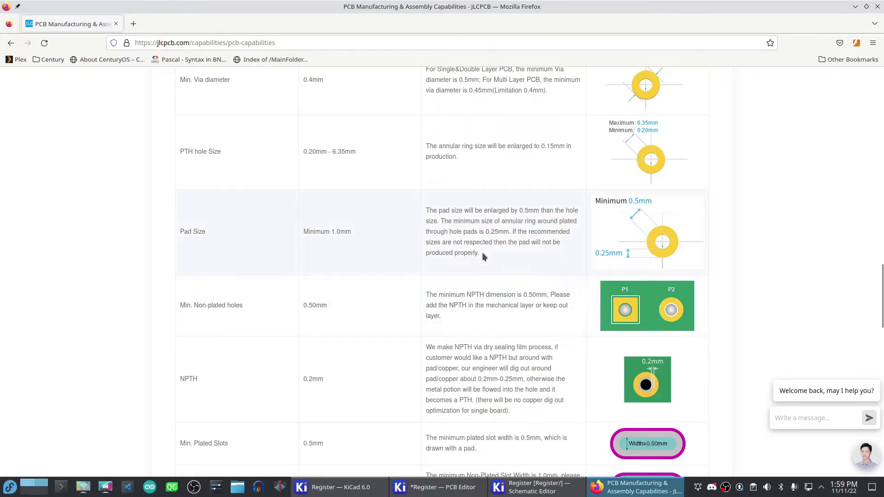
{"action": "key", "text": "alt+Tab"}
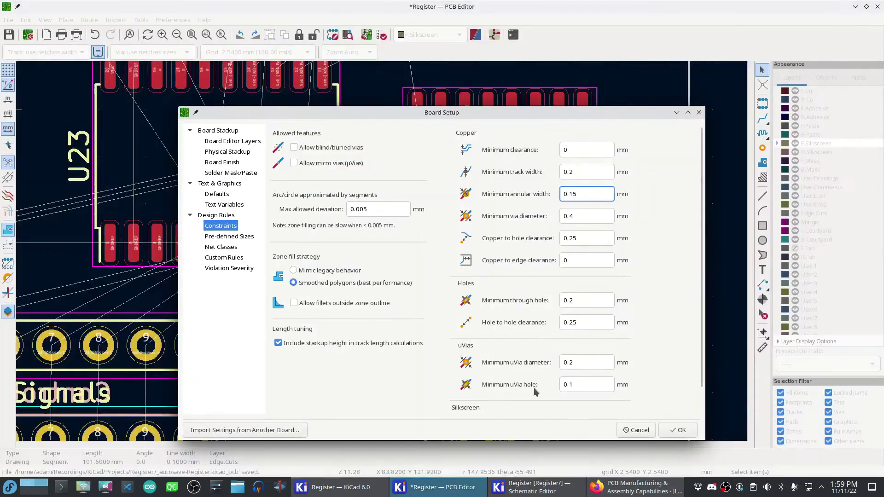
{"action": "scroll", "coordinate": [548, 388], "scroll_direction": "down", "scroll_amount": 1}
{"action": "scroll", "coordinate": [570, 386], "scroll_direction": "up", "scroll_amount": 1}
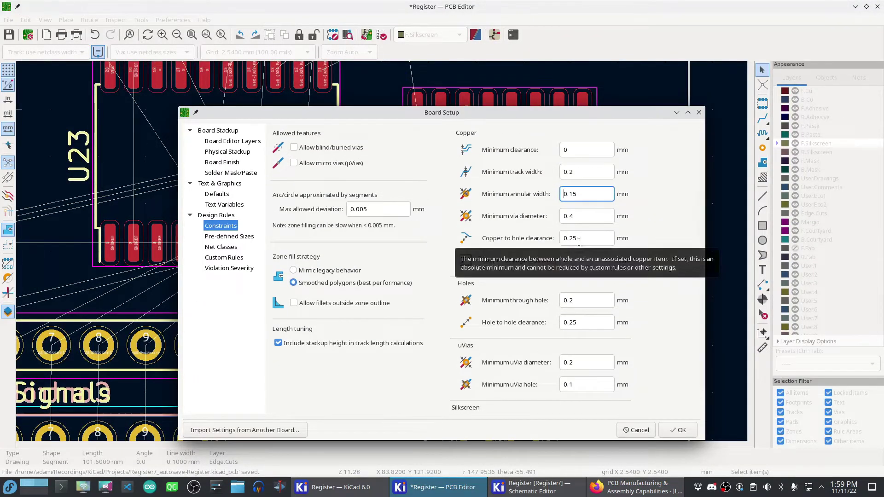
{"action": "key", "text": "alt+Tab"}
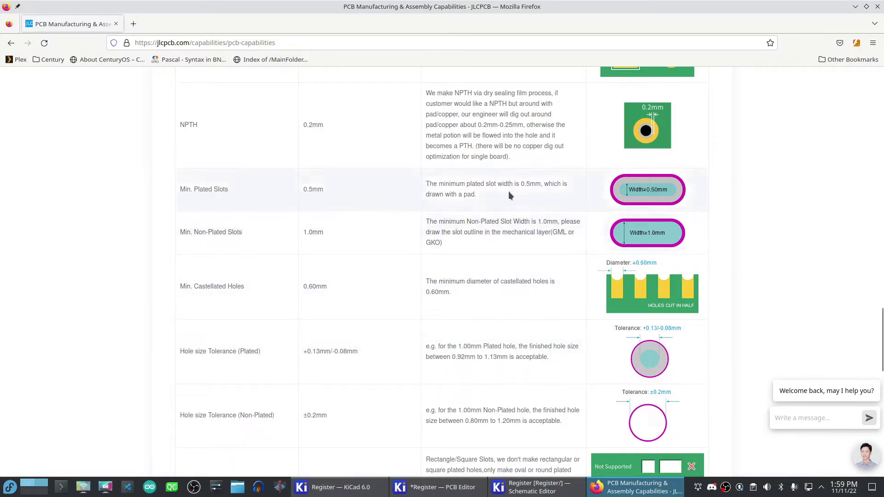
{"action": "scroll", "coordinate": [508, 192], "scroll_direction": "down", "scroll_amount": 10}
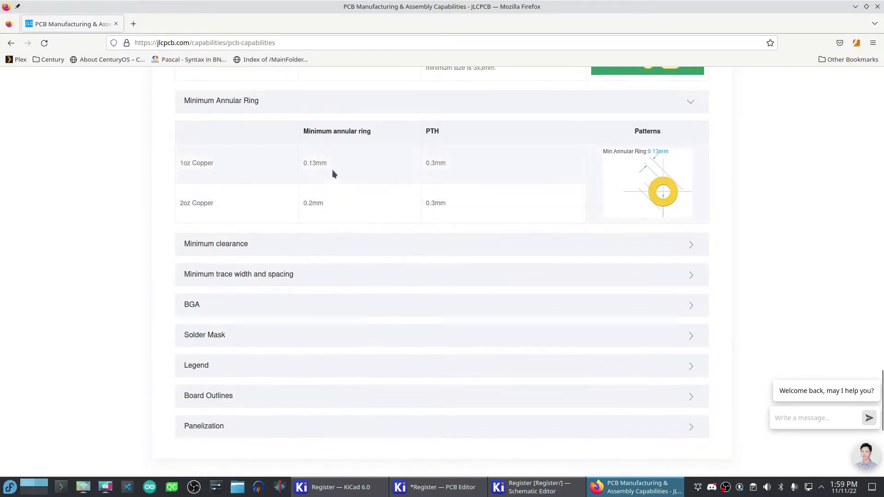
{"action": "key", "text": "alt+Tab"}
{"action": "key", "text": "alt+Tab"}
{"action": "left_click", "coordinate": [235, 245]}
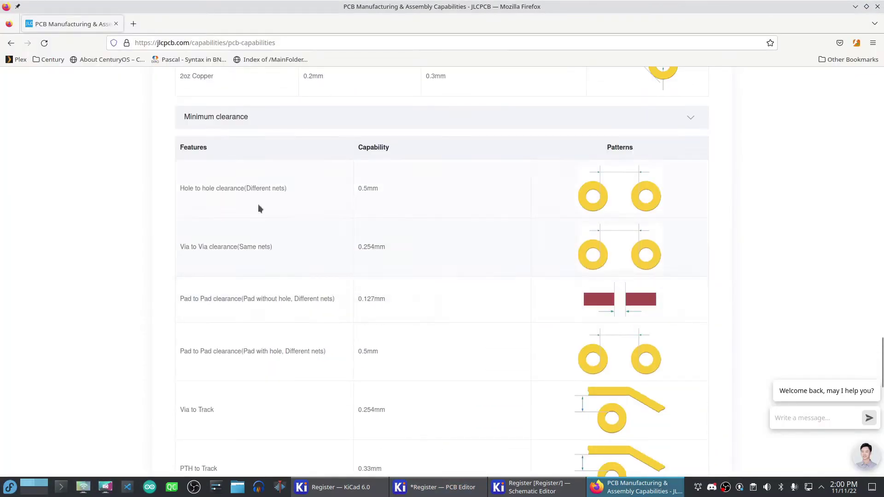
{"action": "key", "text": "alt+Tab"}
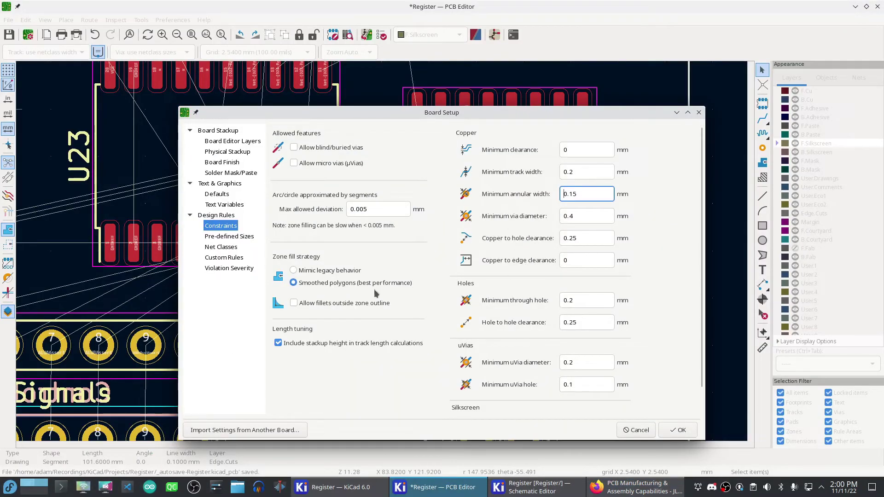
{"action": "key", "text": "alt+Tab"}
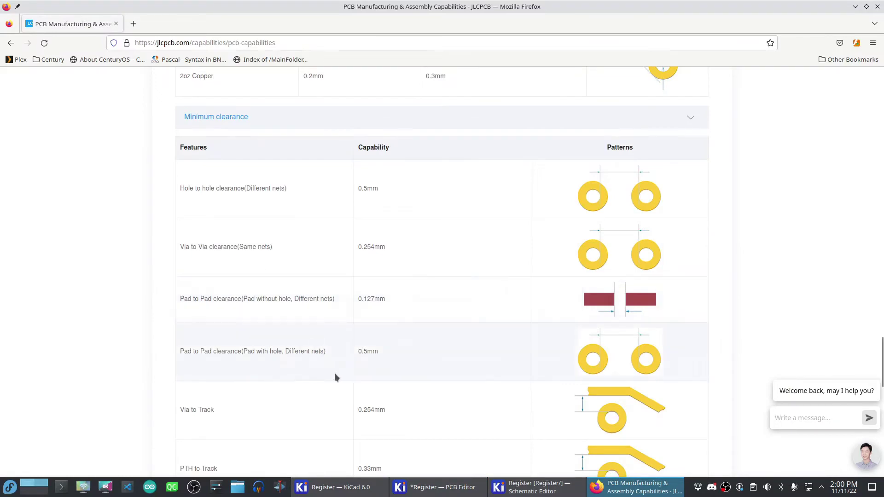
{"action": "scroll", "coordinate": [359, 368], "scroll_direction": "down", "scroll_amount": 2}
{"action": "key", "text": "alt+Tab"}
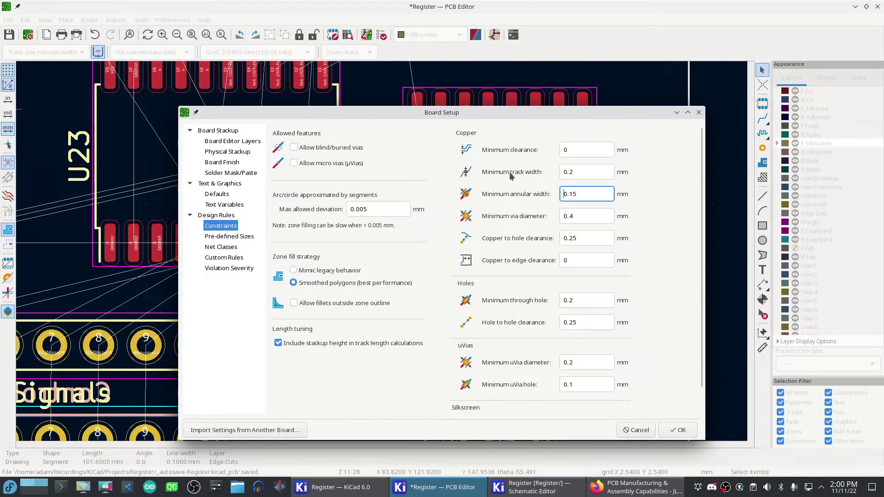
Set the copper-to-hole clearance constraint to 0.33 mm.
{"action": "left_click", "coordinate": [575, 238]}
{"action": "type", "text": "4"}
{"action": "key", "text": "alt+Tab"}
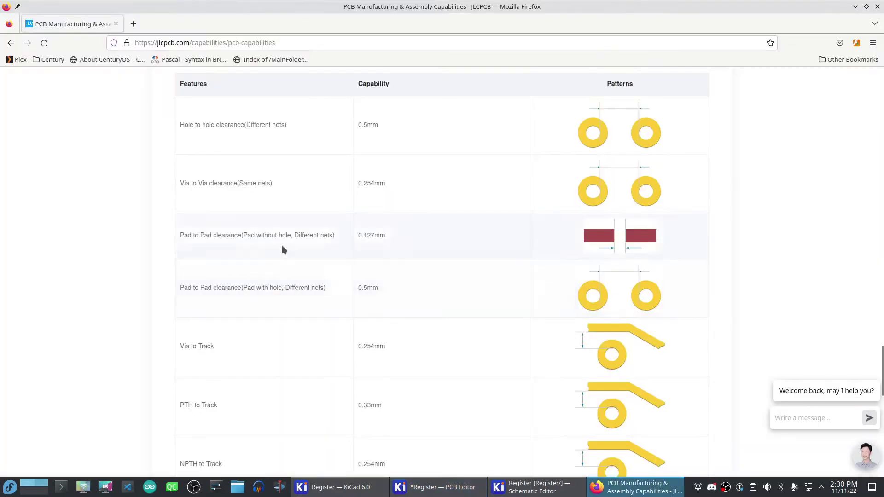
{"action": "scroll", "coordinate": [258, 353], "scroll_direction": "down", "scroll_amount": 2}
{"action": "key", "text": "alt+Tab"}
{"action": "double_click", "coordinate": [578, 238]}
{"action": "type", "text": "0.33"}
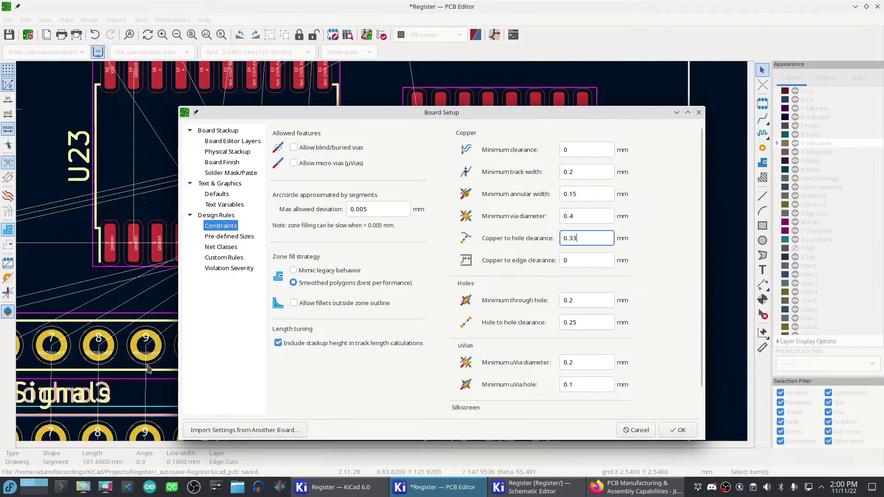
Set the minimum track width to 0.127 mm, matching JLCPCB's minimum trace width.
{"action": "key", "text": "alt+Tab"}
{"action": "scroll", "coordinate": [275, 339], "scroll_direction": "down", "scroll_amount": 3}
{"action": "key", "text": "alt+Tab"}
{"action": "key", "text": "alt+Tab"}
{"action": "left_click", "coordinate": [266, 392]}
{"action": "scroll", "coordinate": [273, 261], "scroll_direction": "down", "scroll_amount": 4}
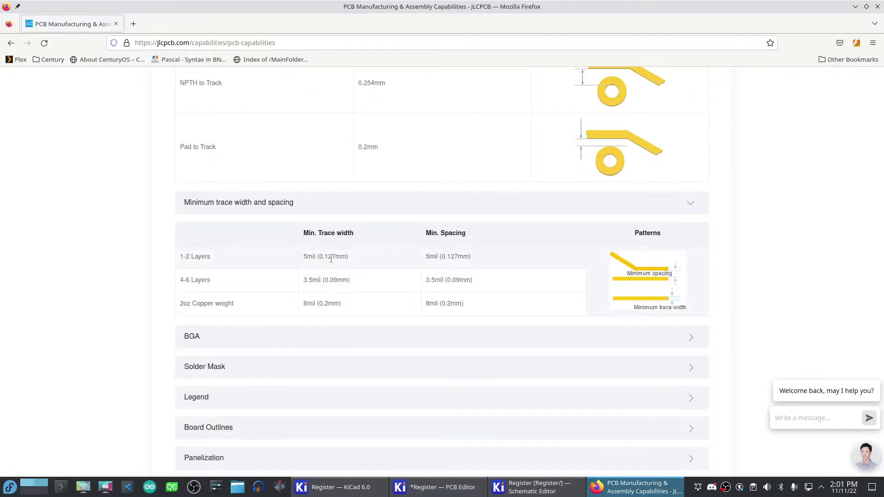
{"action": "key", "text": "alt+Tab"}
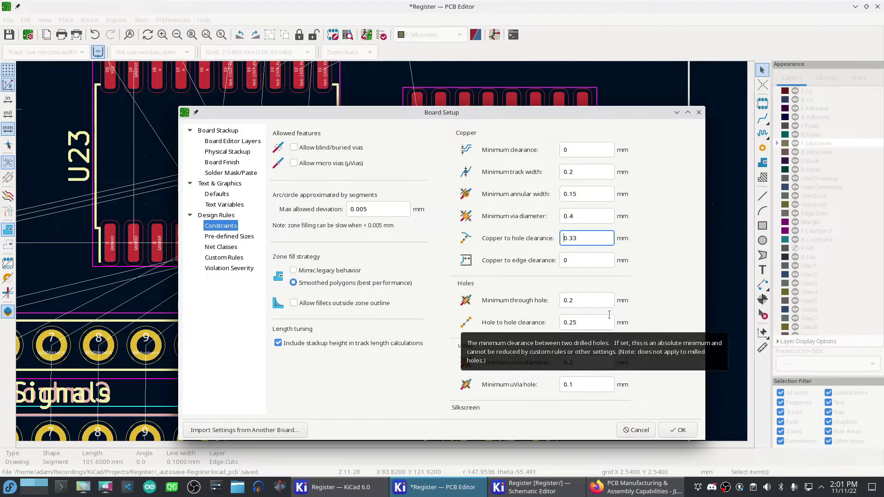
{"action": "key", "text": "alt+Tab"}
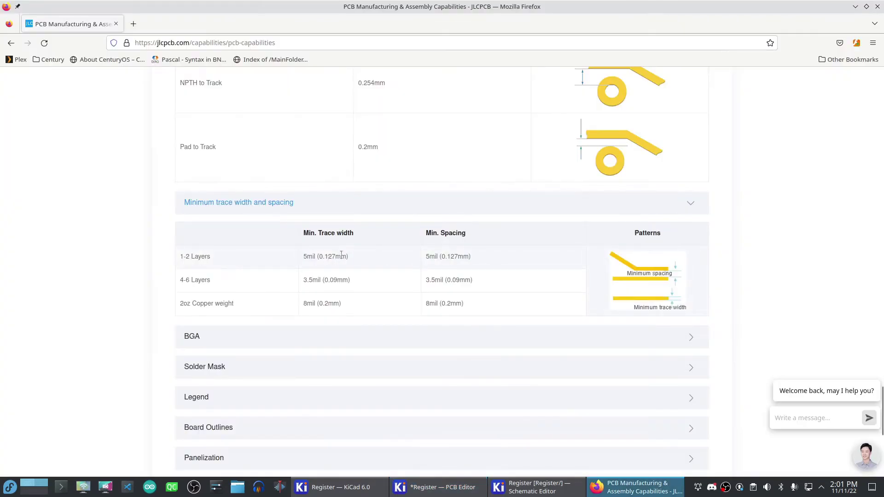
{"action": "key", "text": "alt+Tab"}
{"action": "left_click", "coordinate": [599, 177]}
{"action": "key", "text": "BackSpace"}
{"action": "key", "text": "alt+Tab"}
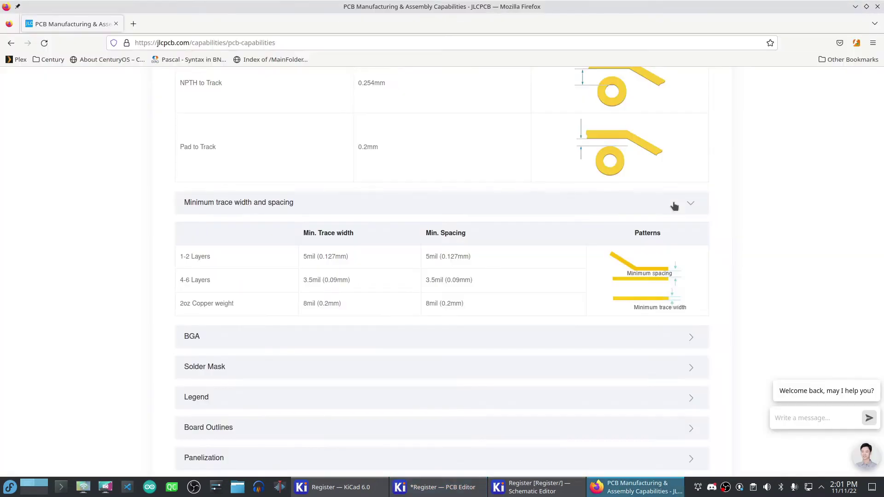
{"action": "key", "text": "alt+Tab"}
{"action": "type", "text": "127"}
{"action": "key", "text": "Tab"}
Review JLCPCB's BGA, Solder Mask and Board Outlines specifications.
{"action": "key", "text": "alt+Tab"}
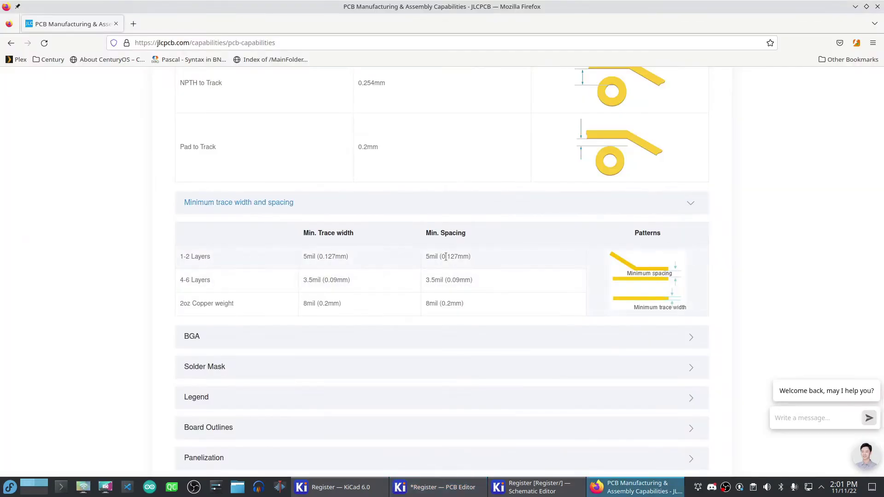
{"action": "key", "text": "alt+Tab"}
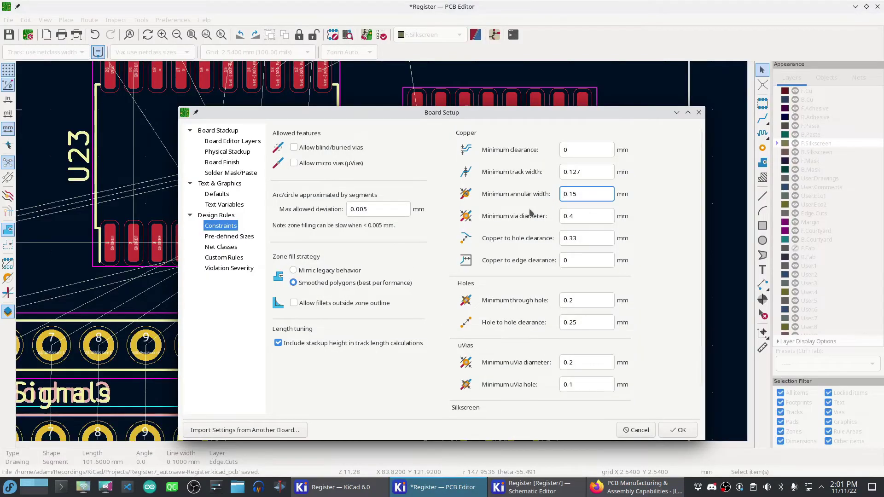
{"action": "key", "text": "alt+Tab"}
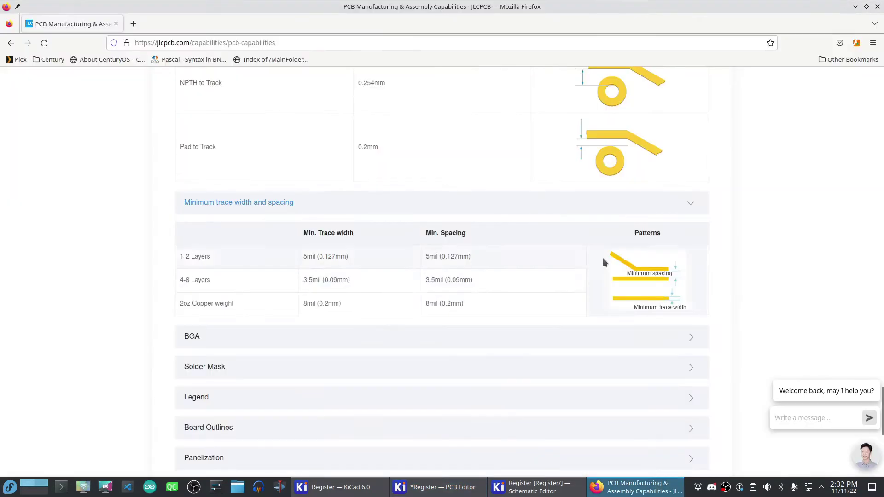
{"action": "key", "text": "alt+Tab"}
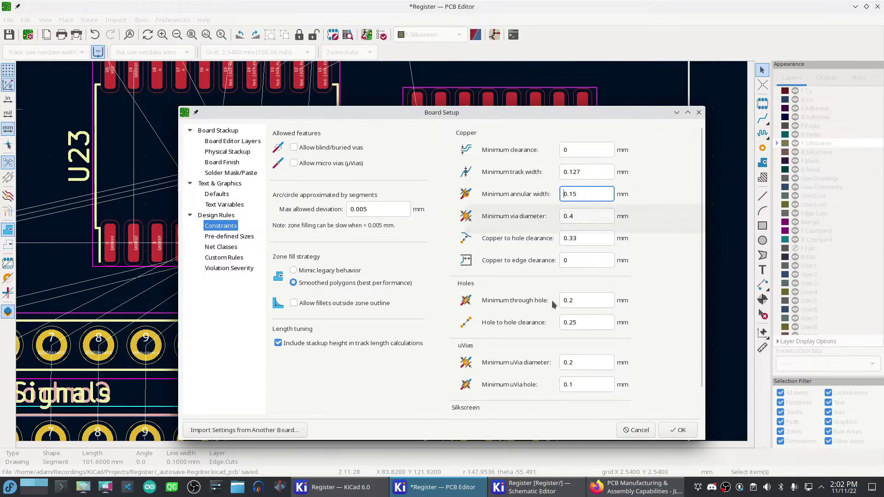
{"action": "key", "text": "alt+Tab"}
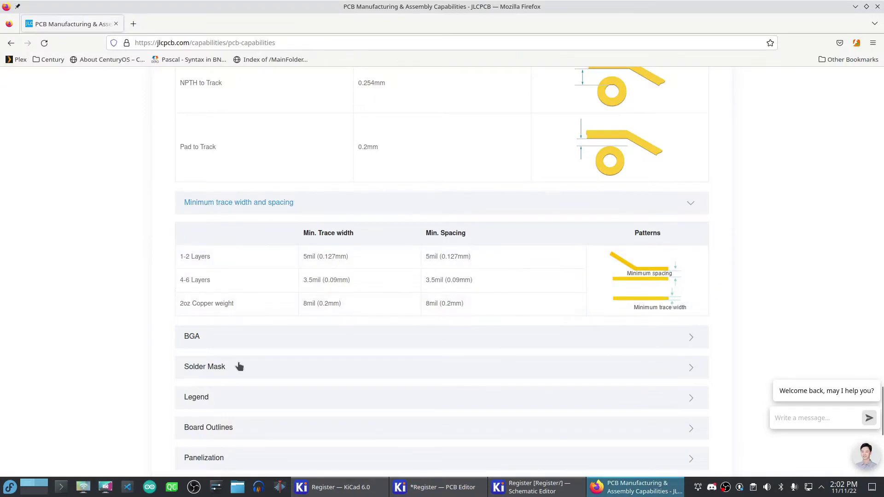
{"action": "left_click", "coordinate": [274, 341]}
{"action": "scroll", "coordinate": [323, 369], "scroll_direction": "down", "scroll_amount": 2}
{"action": "left_click", "coordinate": [357, 392]}
{"action": "key", "text": "alt+Tab"}
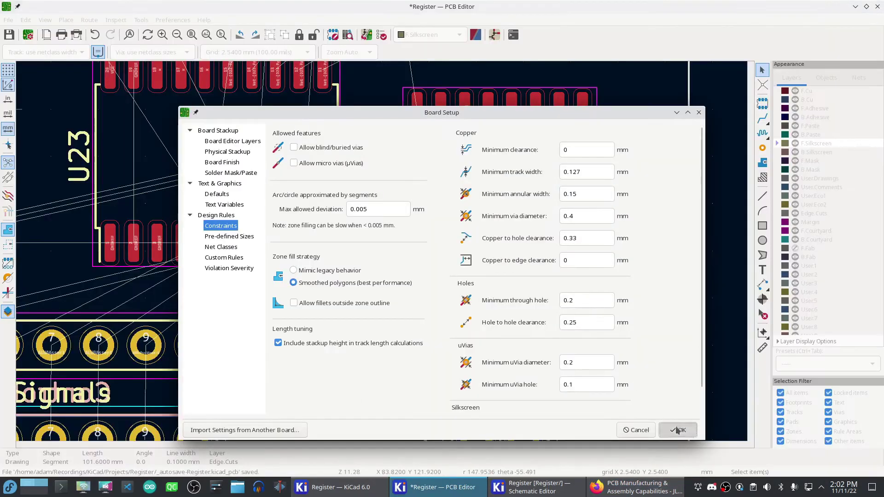
{"action": "key", "text": "alt+Tab"}
{"action": "scroll", "coordinate": [478, 356], "scroll_direction": "down", "scroll_amount": 5}
{"action": "scroll", "coordinate": [478, 360], "scroll_direction": "down", "scroll_amount": 5}
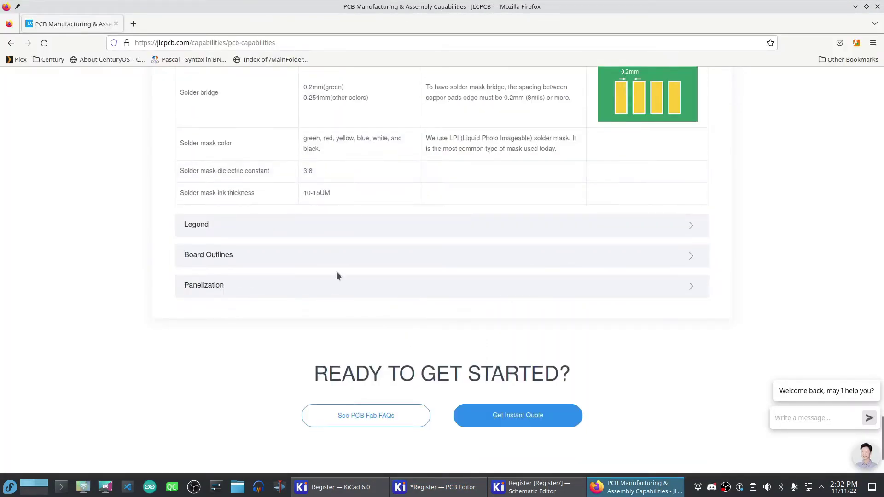
{"action": "left_click", "coordinate": [322, 254]}
Set copper-to-edge clearance to 0.2 mm and accept the Board Setup changes.
{"action": "key", "text": "alt+Tab"}
{"action": "left_click", "coordinate": [8, 20]}
{"action": "left_click", "coordinate": [36, 114]}
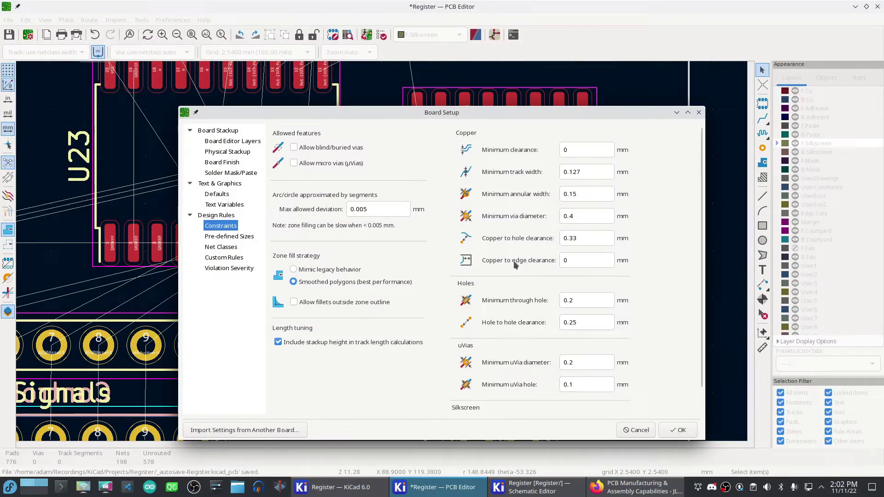
{"action": "double_click", "coordinate": [566, 260]}
{"action": "type", "text": "0.2"}
{"action": "left_click", "coordinate": [686, 430]}
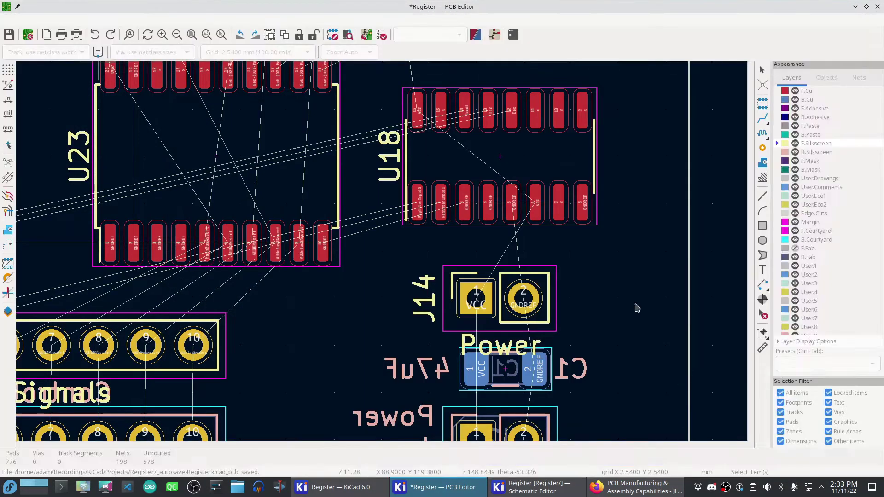
In the Design Rules Checker, delete all old markers, run DRC again, and close it.
{"action": "left_click", "coordinate": [382, 35]}
{"action": "left_click", "coordinate": [386, 371]}
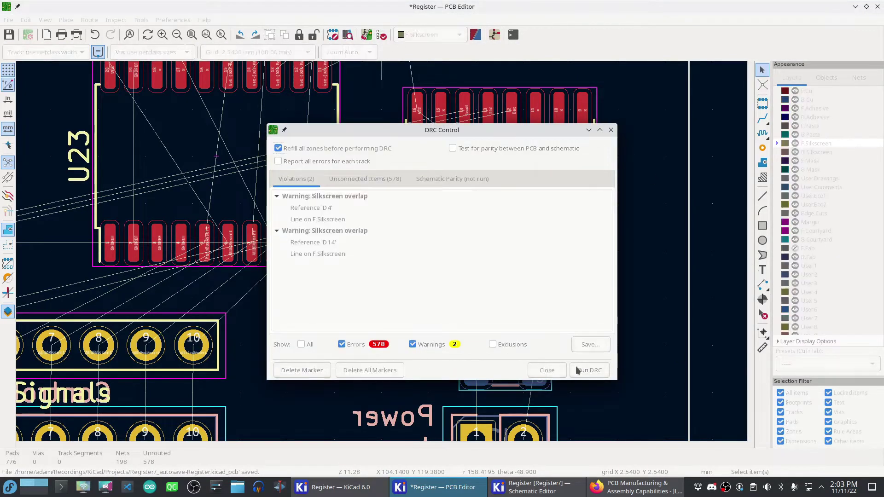
{"action": "left_click", "coordinate": [588, 371]}
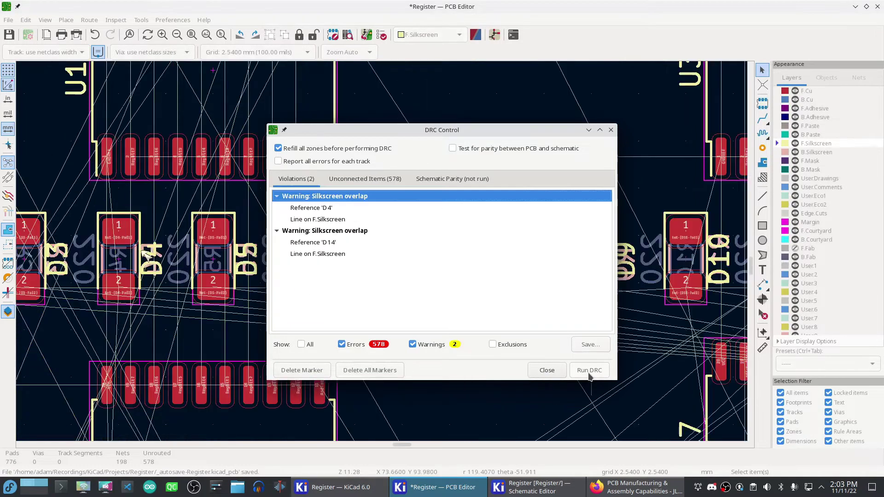
{"action": "left_click", "coordinate": [547, 370]}
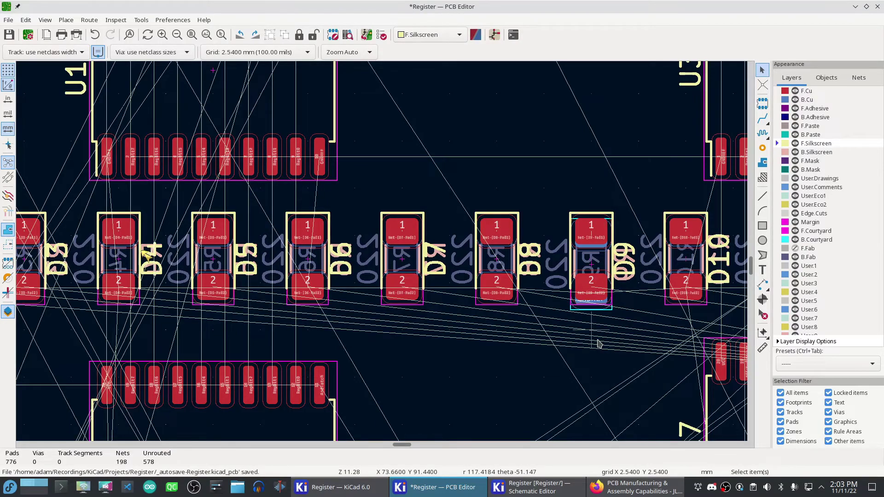
{"action": "scroll", "coordinate": [597, 343], "scroll_direction": "down", "scroll_amount": 7}
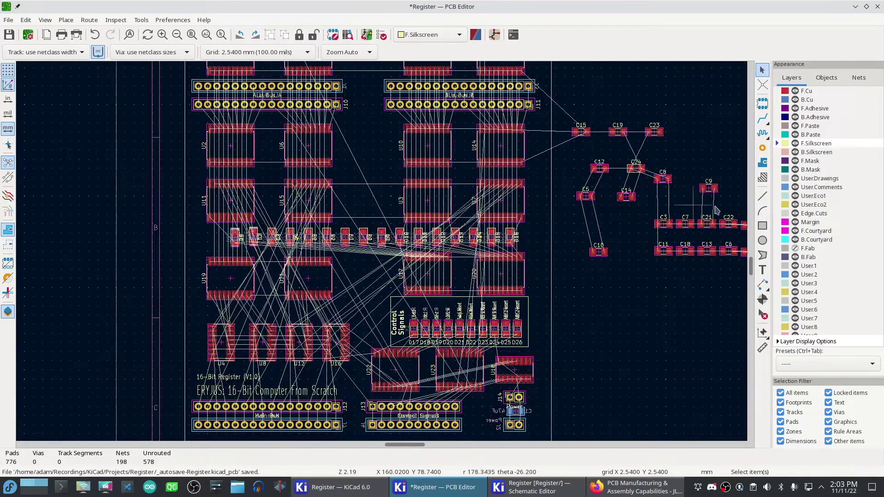
Make back copper (B.Cu) the active layer.
{"action": "scroll", "coordinate": [528, 246], "scroll_direction": "down", "scroll_amount": 5, "text": "shift"}
{"action": "scroll", "coordinate": [382, 254], "scroll_direction": "up", "scroll_amount": 3}
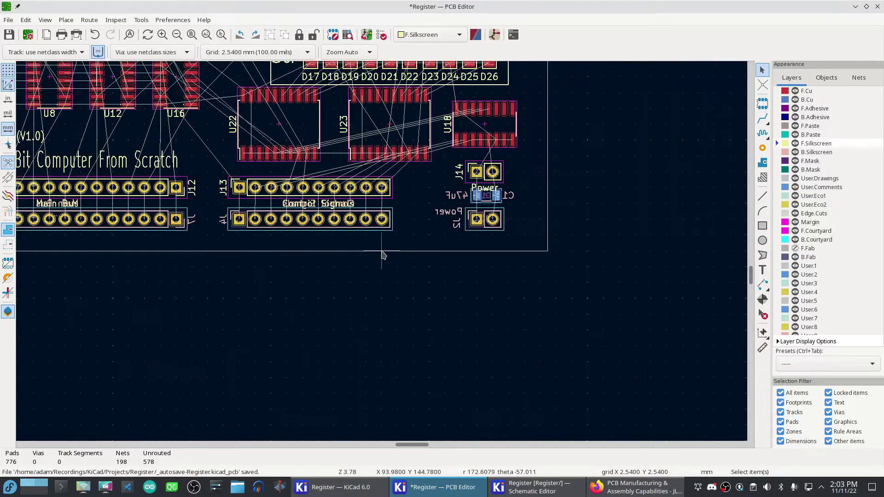
{"action": "scroll", "coordinate": [424, 248], "scroll_direction": "up", "scroll_amount": 3}
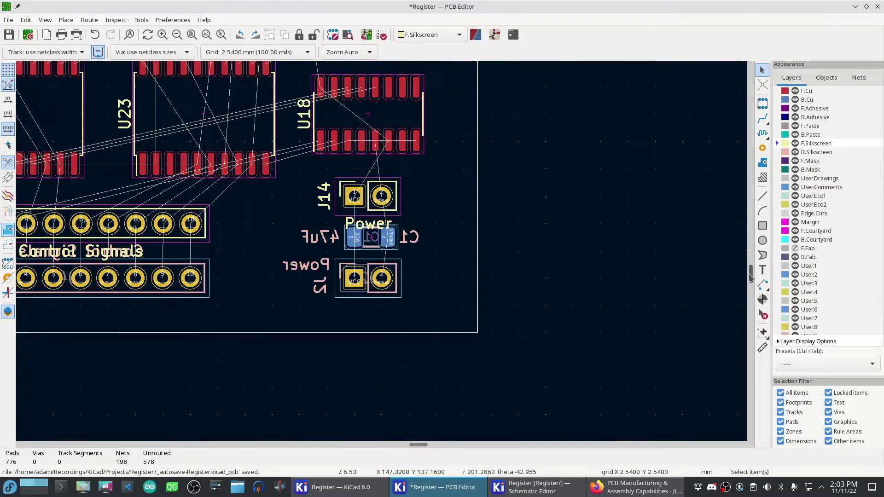
{"action": "left_click", "coordinate": [806, 100]}
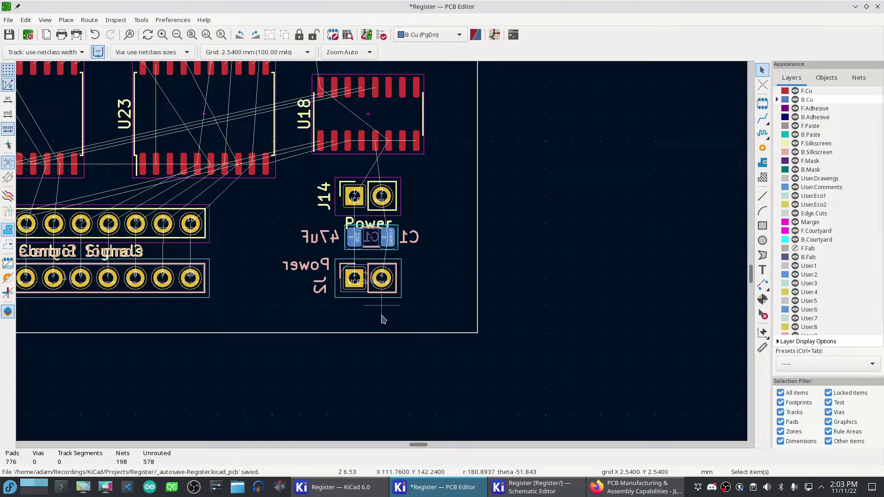
Route GNDREF and VCC back-copper tracks linking J15, C1 and J14 pads 1 and 2.
{"action": "left_click", "coordinate": [381, 278]}
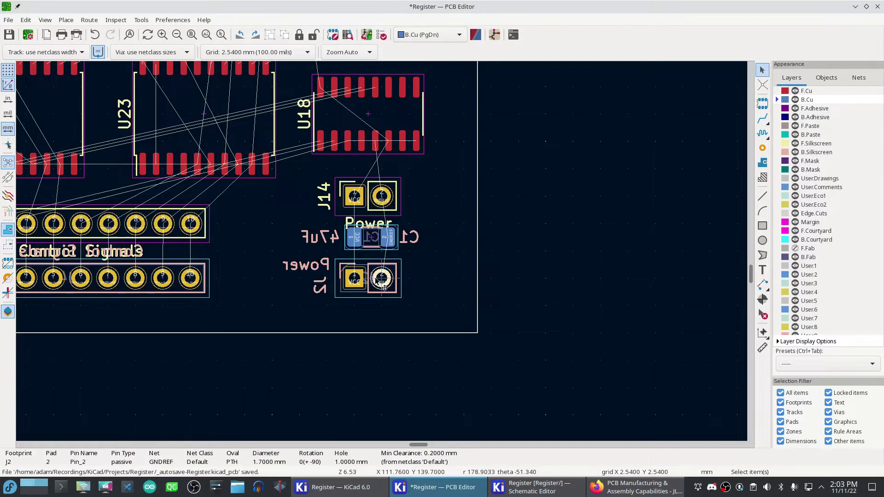
{"action": "key", "text": "x"}
{"action": "key", "text": "Escape"}
{"action": "key", "text": "Escape"}
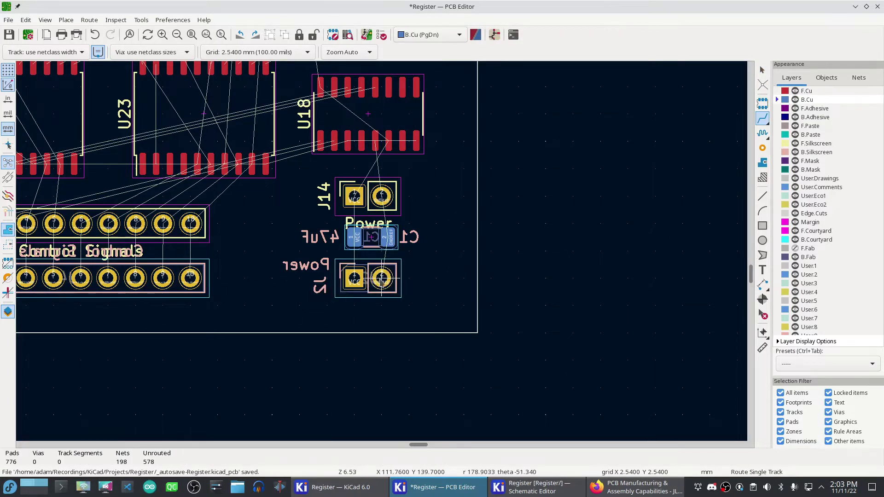
{"action": "key", "text": "x"}
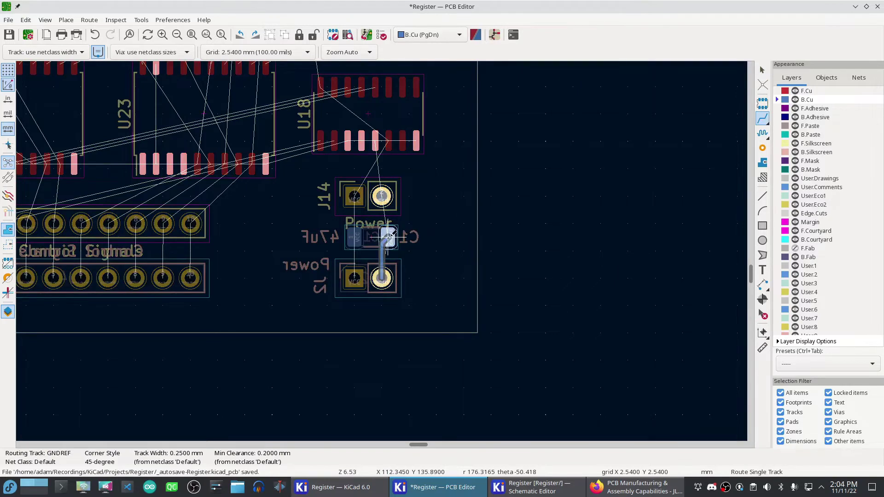
{"action": "left_click", "coordinate": [388, 237]}
{"action": "left_click", "coordinate": [390, 235]}
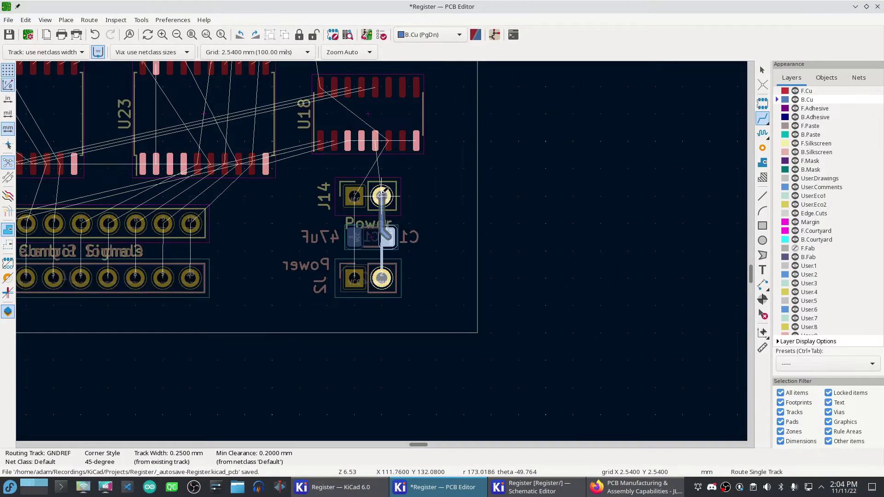
{"action": "left_click", "coordinate": [381, 197]}
{"action": "left_click", "coordinate": [354, 277]}
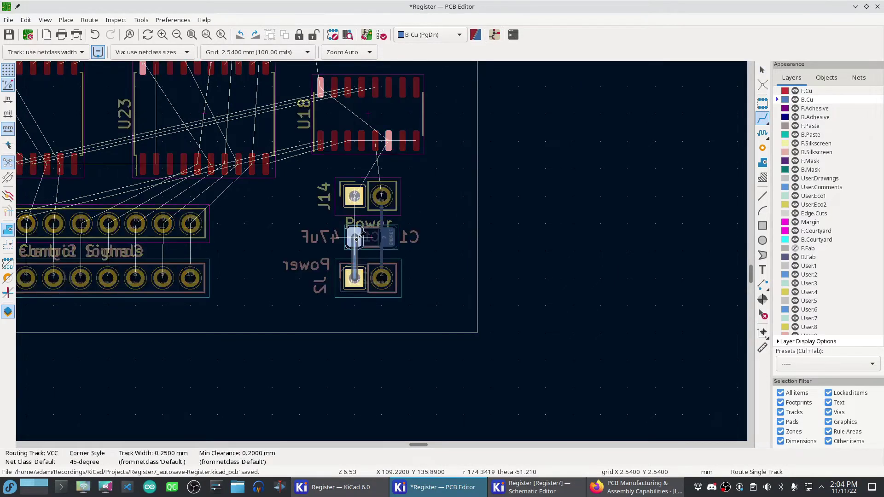
{"action": "left_click", "coordinate": [354, 237]}
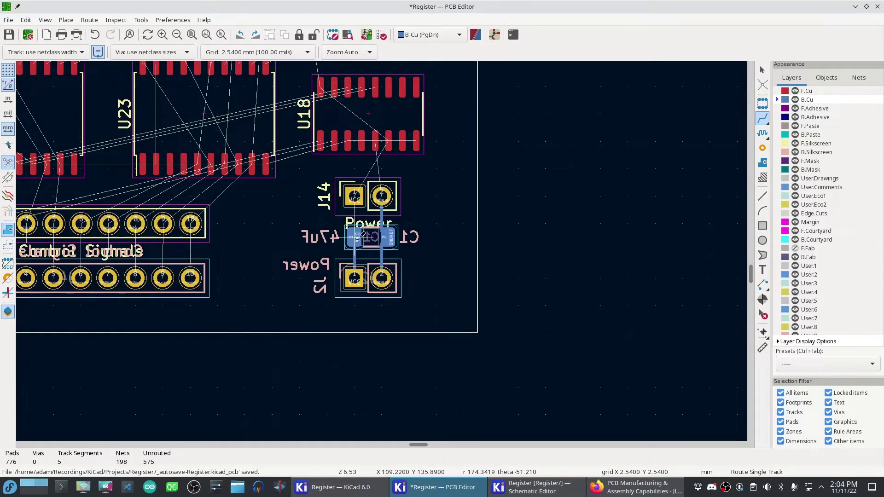
{"action": "left_click", "coordinate": [357, 195]}
{"action": "left_click", "coordinate": [357, 195]}
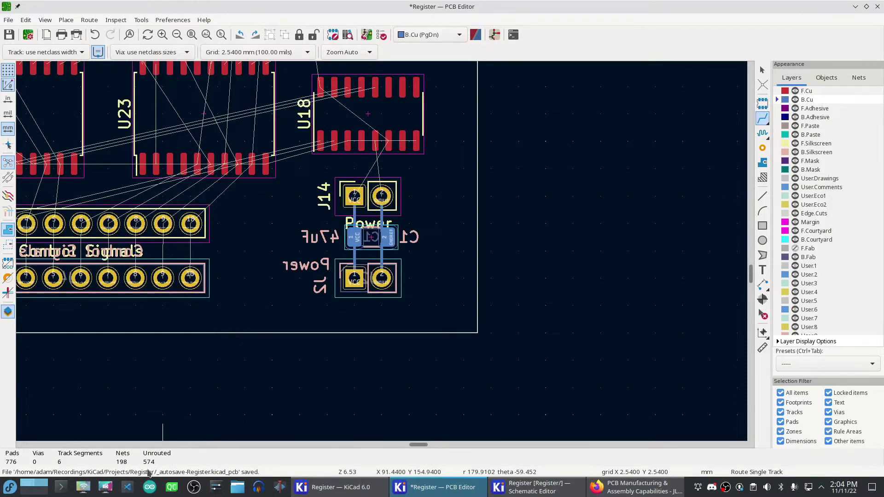
Join upper and lower connector pads 10, 9 and 8 with back-copper tracks.
{"action": "left_click", "coordinate": [190, 224]}
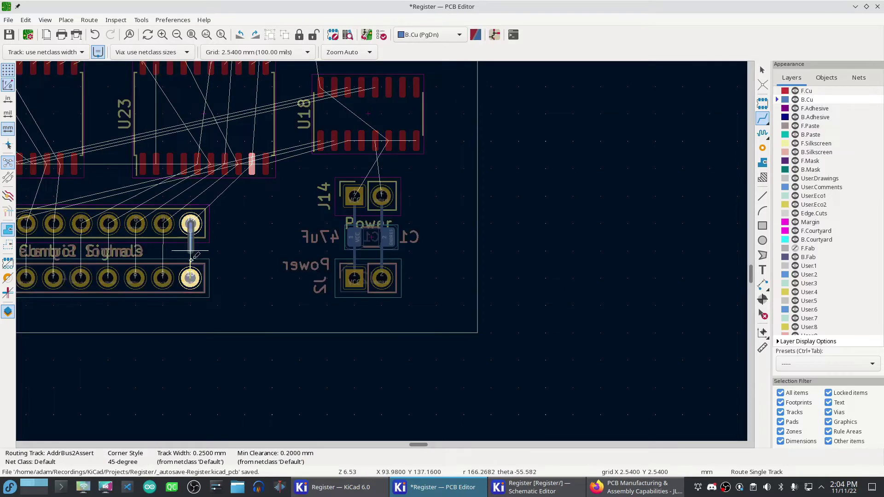
{"action": "left_click", "coordinate": [191, 278]}
{"action": "left_click", "coordinate": [164, 225]}
{"action": "left_click", "coordinate": [163, 278]}
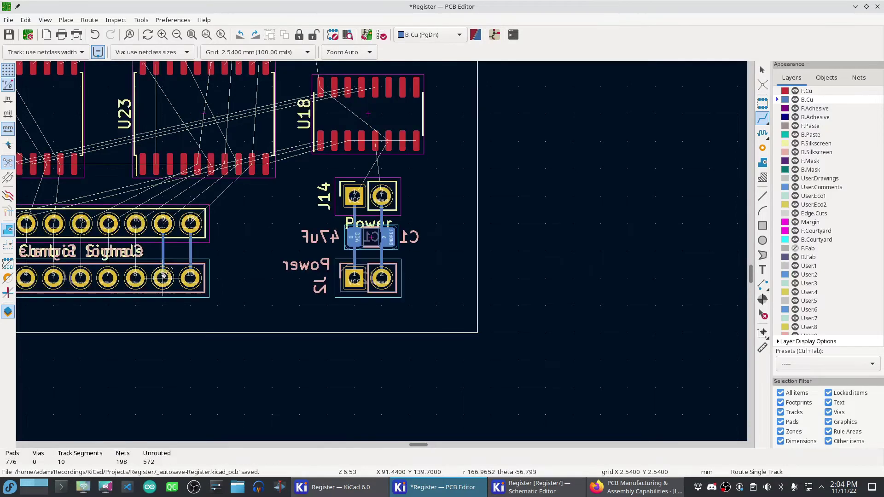
{"action": "left_click", "coordinate": [135, 224]}
{"action": "left_click", "coordinate": [136, 277]}
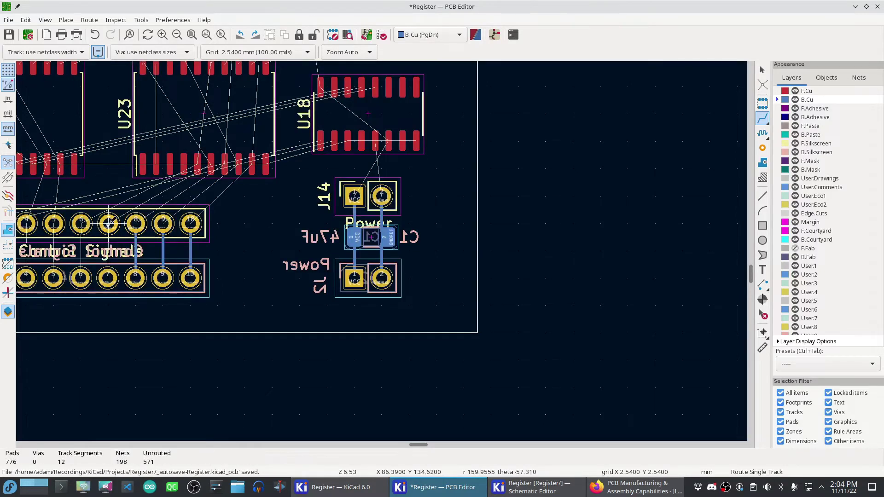
{"action": "key", "text": "Escape"}
{"action": "right_click", "coordinate": [192, 258]}
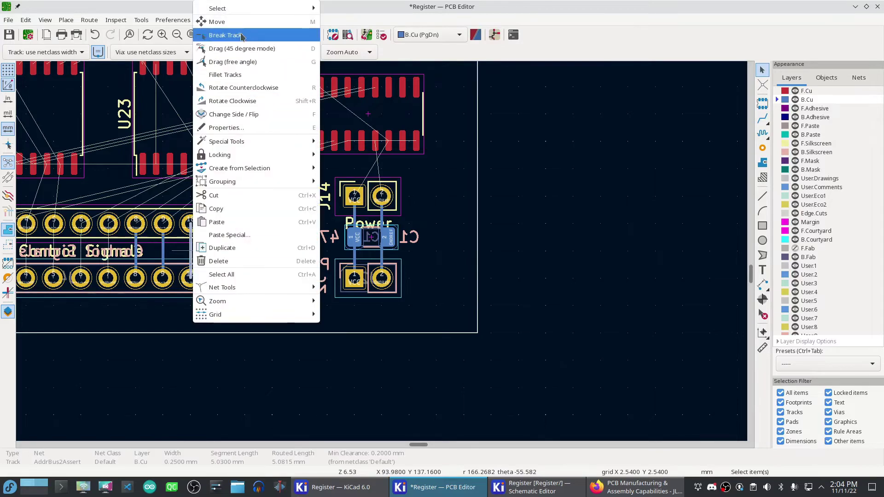
Flip the pad 8–10 tracks onto F.Cu and make front copper the active layer.
{"action": "left_click", "coordinate": [227, 117]}
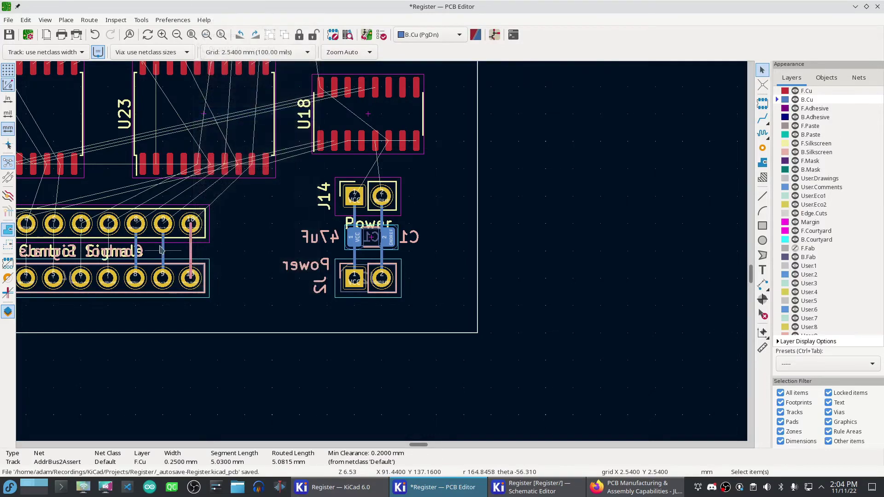
{"action": "left_click", "coordinate": [164, 252]}
{"action": "left_click", "coordinate": [136, 258]}
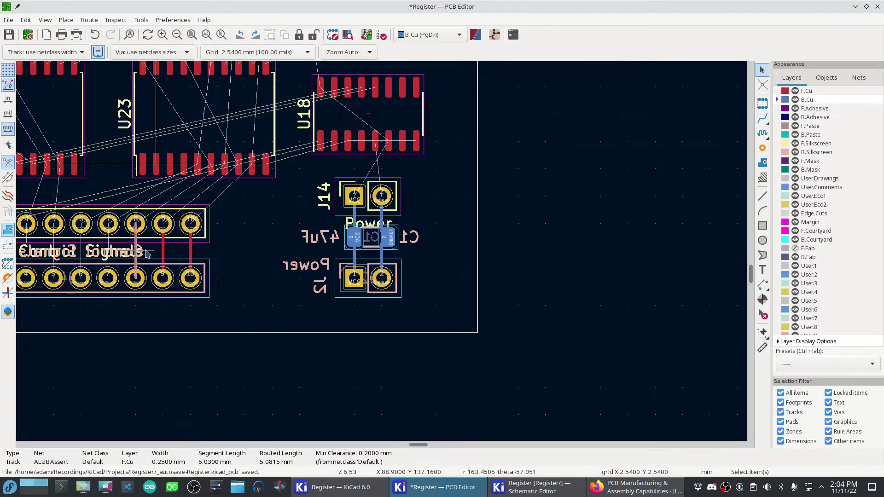
{"action": "key", "text": "f"}
{"action": "key", "text": "Page_Up"}
Route a front-copper track joining J13 upper and lower pad 6.
{"action": "left_click", "coordinate": [109, 224]}
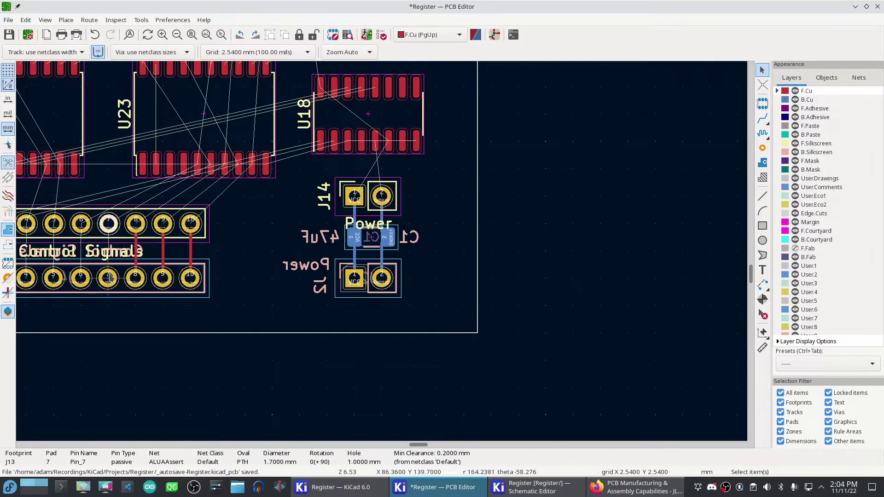
{"action": "key", "text": "x"}
{"action": "key", "text": "Escape"}
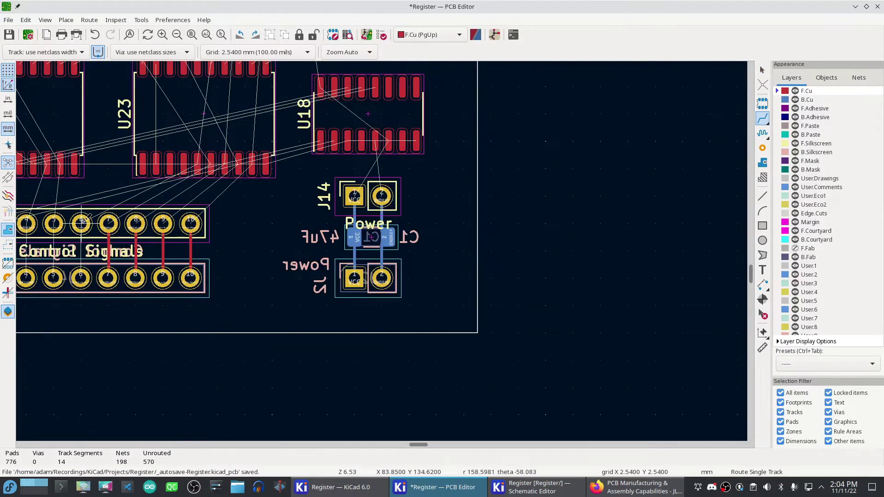
{"action": "left_click", "coordinate": [81, 224]}
{"action": "left_click", "coordinate": [81, 277]}
{"action": "left_click_drag", "start_coordinate": [417, 444], "coordinate": [401, 444]}
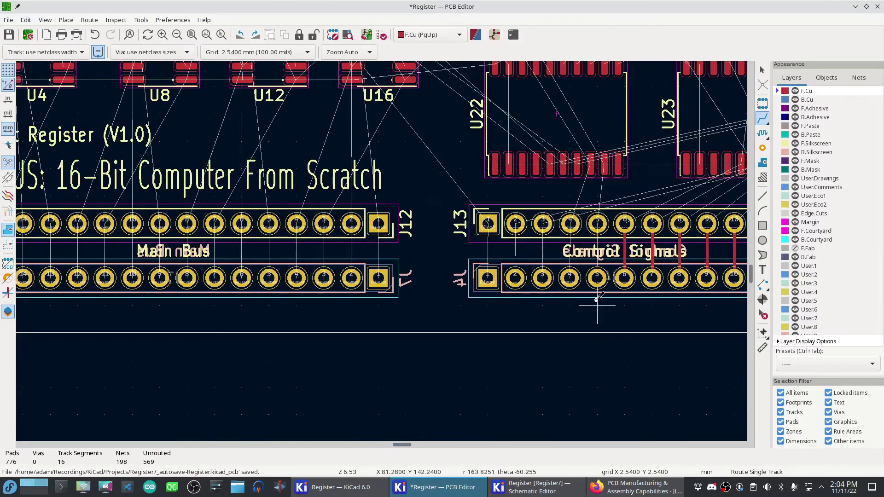
Join J13 pads 5 through 1 upper-to-lower with straight front-copper tracks.
{"action": "left_click", "coordinate": [597, 224]}
{"action": "left_click", "coordinate": [598, 278]}
{"action": "left_click", "coordinate": [569, 224]}
{"action": "left_click", "coordinate": [570, 277]}
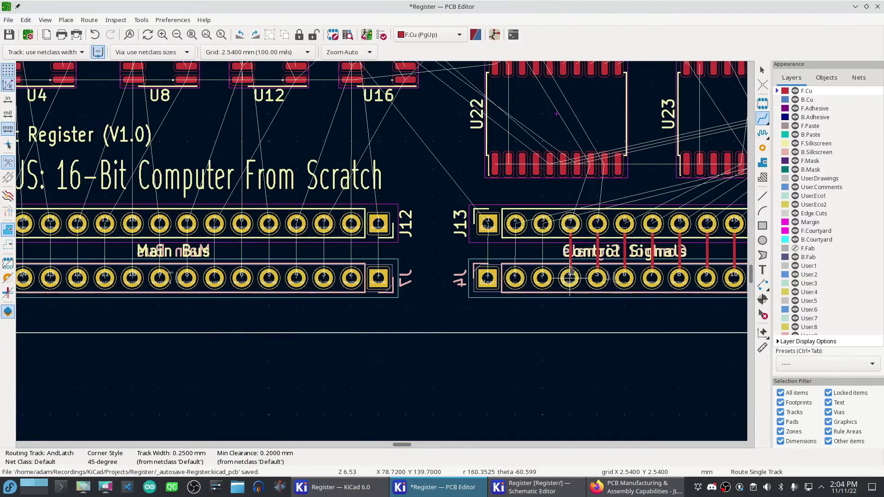
{"action": "left_click", "coordinate": [543, 224]}
{"action": "left_click", "coordinate": [543, 277]}
{"action": "left_click", "coordinate": [515, 224]}
{"action": "left_click", "coordinate": [515, 277]}
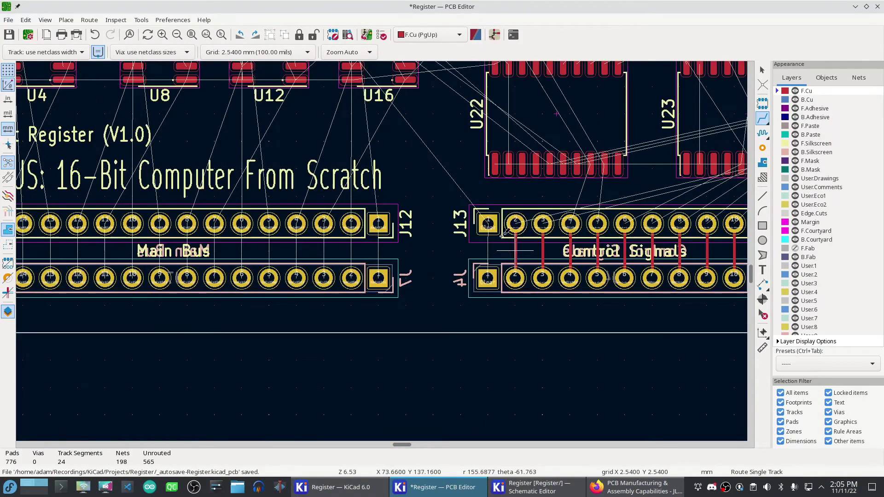
{"action": "left_click", "coordinate": [488, 225]}
{"action": "left_click", "coordinate": [488, 277]}
Join J12 pins 1 through 4 upper-to-lower with straight front-copper tracks.
{"action": "left_click", "coordinate": [379, 225]}
{"action": "left_click", "coordinate": [379, 277]}
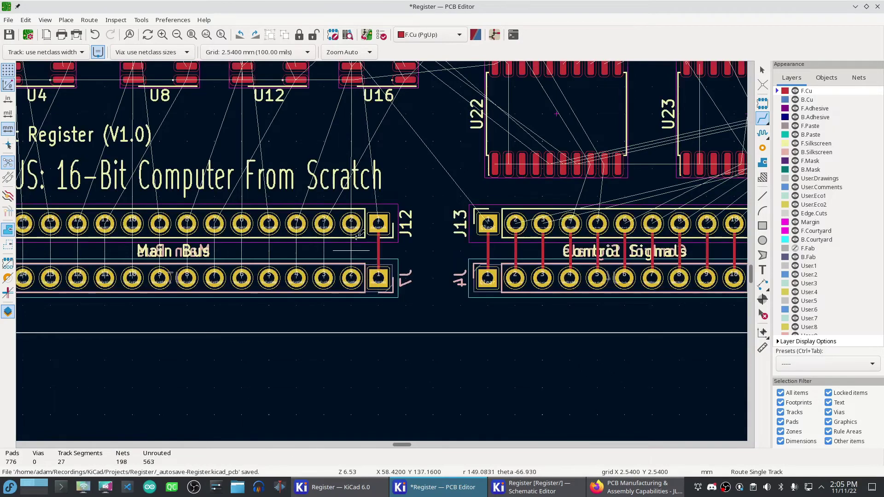
{"action": "left_click", "coordinate": [351, 224]}
{"action": "left_click", "coordinate": [351, 277]}
{"action": "left_click", "coordinate": [323, 224]}
{"action": "left_click", "coordinate": [324, 277]}
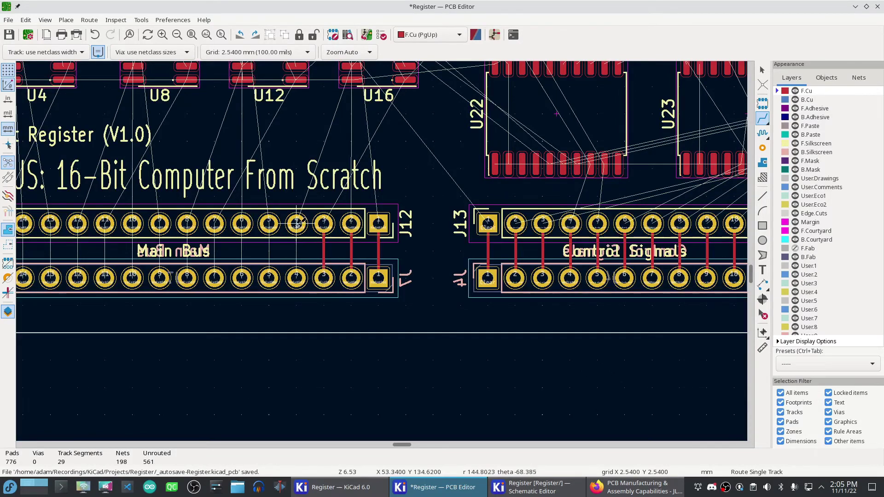
{"action": "left_click", "coordinate": [296, 224]}
{"action": "left_click", "coordinate": [296, 277]}
Join J12 pins 5 through 8 upper-to-lower with straight front-copper tracks.
{"action": "left_click", "coordinate": [269, 224]}
{"action": "left_click", "coordinate": [269, 277]}
{"action": "left_click", "coordinate": [242, 224]}
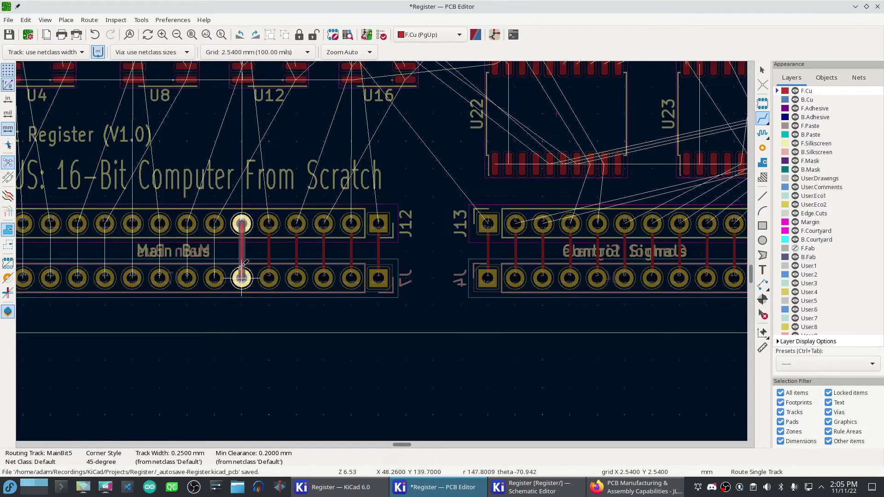
{"action": "left_click", "coordinate": [242, 278]}
{"action": "left_click", "coordinate": [215, 224]}
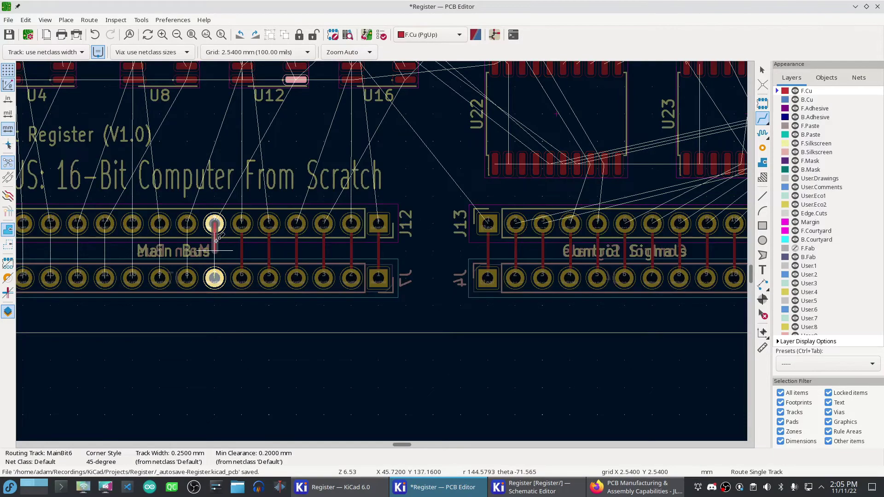
{"action": "left_click", "coordinate": [214, 277]}
{"action": "left_click", "coordinate": [187, 225]}
{"action": "left_click", "coordinate": [187, 277]}
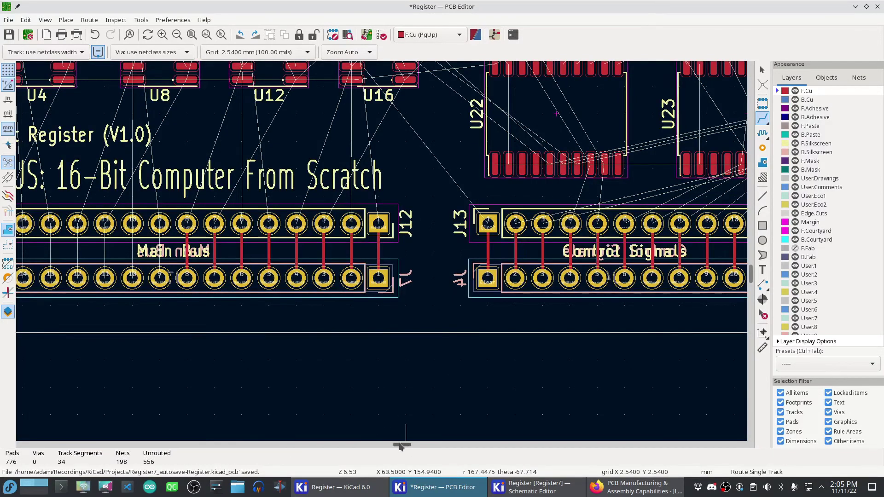
{"action": "left_click_drag", "start_coordinate": [403, 445], "coordinate": [393, 446]}
Join J12 pins 9 through 12 upper-to-lower with straight front-copper tracks.
{"action": "left_click", "coordinate": [459, 224]}
{"action": "left_click", "coordinate": [459, 278]}
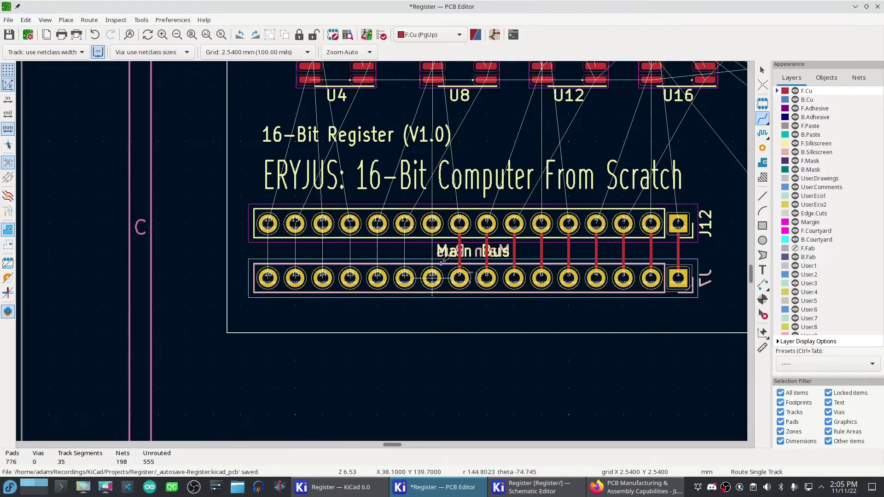
{"action": "left_click", "coordinate": [431, 224]}
{"action": "left_click", "coordinate": [432, 277]}
{"action": "left_click", "coordinate": [404, 224]}
{"action": "left_click", "coordinate": [405, 277]}
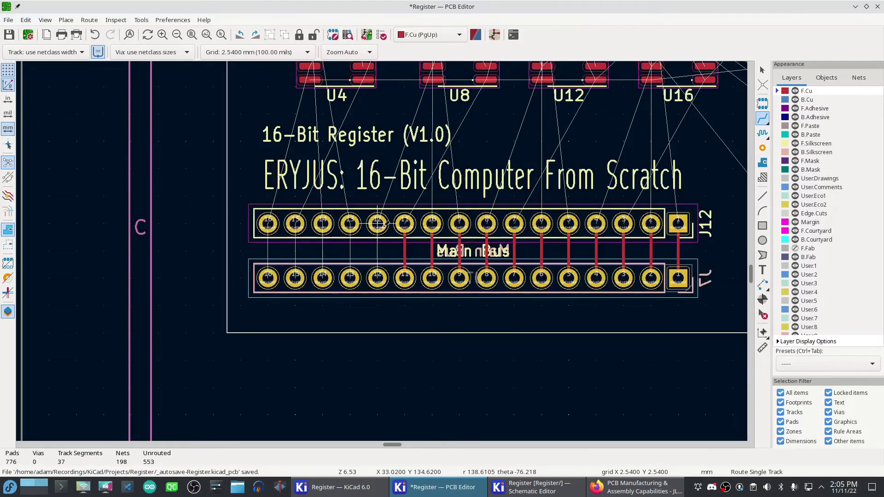
{"action": "left_click", "coordinate": [377, 225]}
{"action": "left_click", "coordinate": [378, 278]}
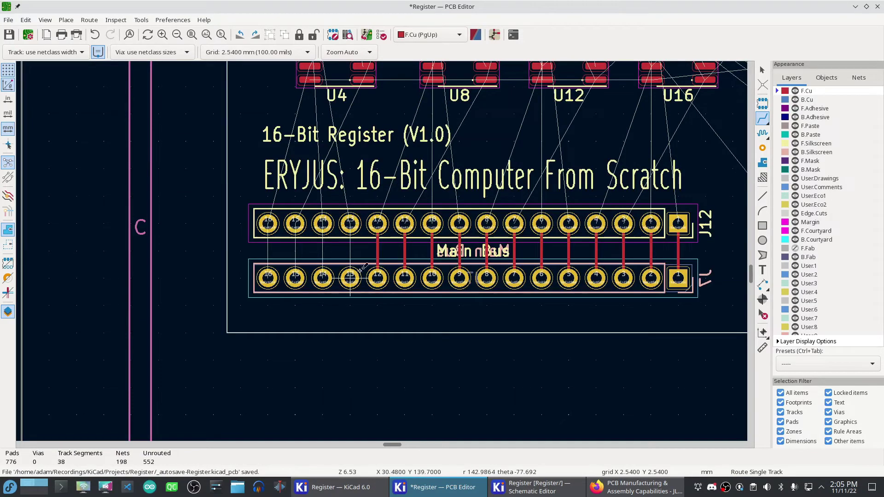
Join J12 pins 13 through 16 upper-to-lower, then zoom out and stop routing.
{"action": "left_click", "coordinate": [350, 224]}
{"action": "left_click", "coordinate": [350, 278]}
{"action": "left_click", "coordinate": [322, 224]}
{"action": "left_click", "coordinate": [322, 277]}
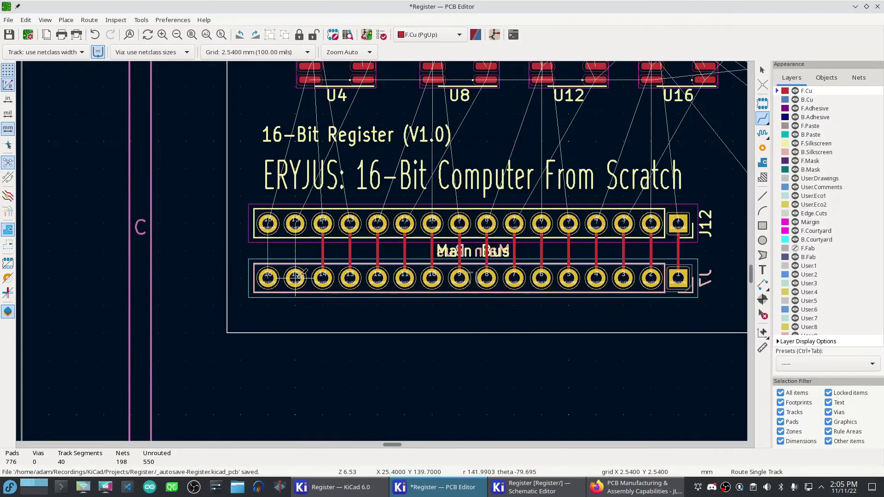
{"action": "left_click", "coordinate": [295, 224]}
{"action": "left_click", "coordinate": [295, 277]}
{"action": "left_click", "coordinate": [267, 224]}
{"action": "left_click", "coordinate": [267, 224]}
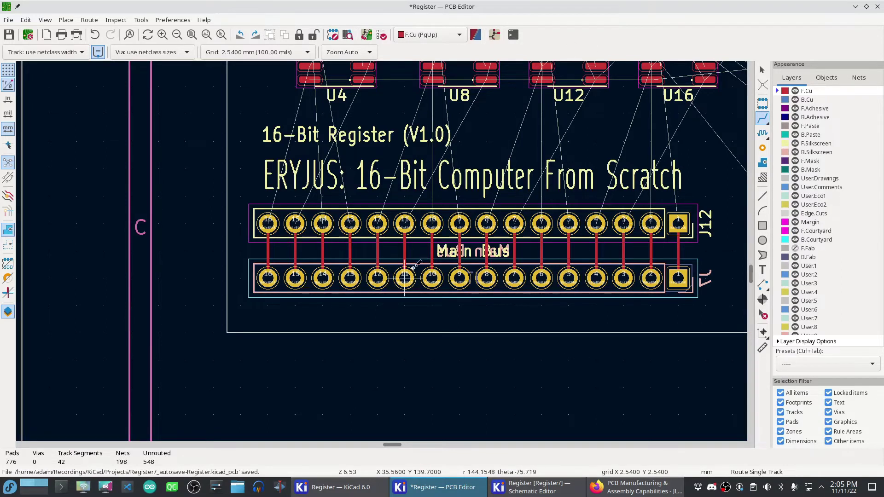
{"action": "scroll", "coordinate": [382, 250], "scroll_direction": "down", "scroll_amount": 1}
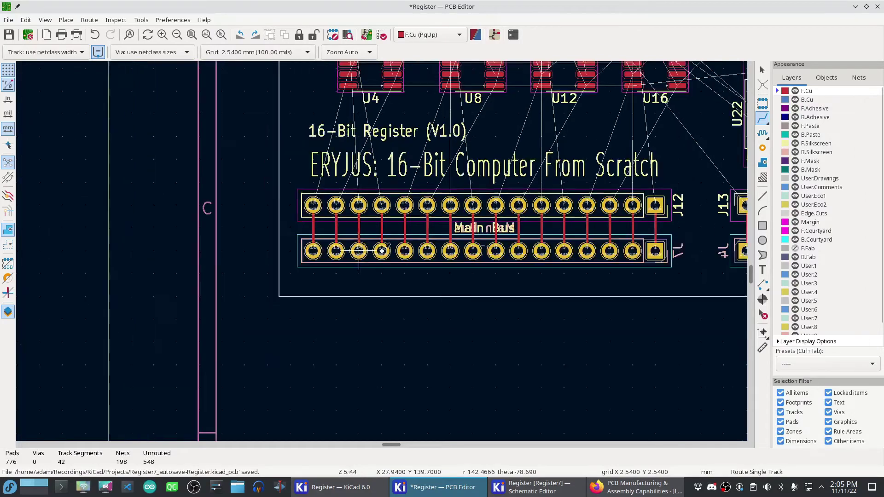
{"action": "scroll", "coordinate": [391, 251], "scroll_direction": "down", "scroll_amount": 3}
{"action": "key", "text": "Escape"}
Select the left board-edge line and zoom into the fully routed board.
{"action": "left_click", "coordinate": [336, 247]}
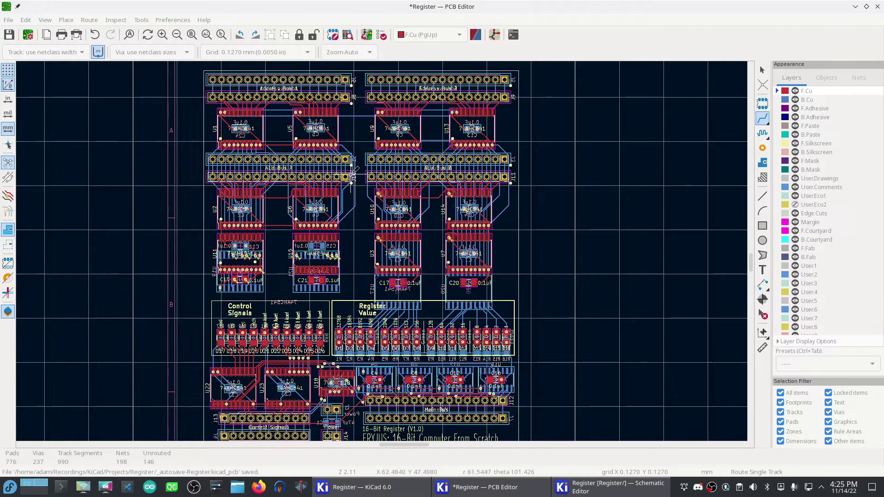
{"action": "scroll", "coordinate": [354, 170], "scroll_direction": "up", "scroll_amount": 3}
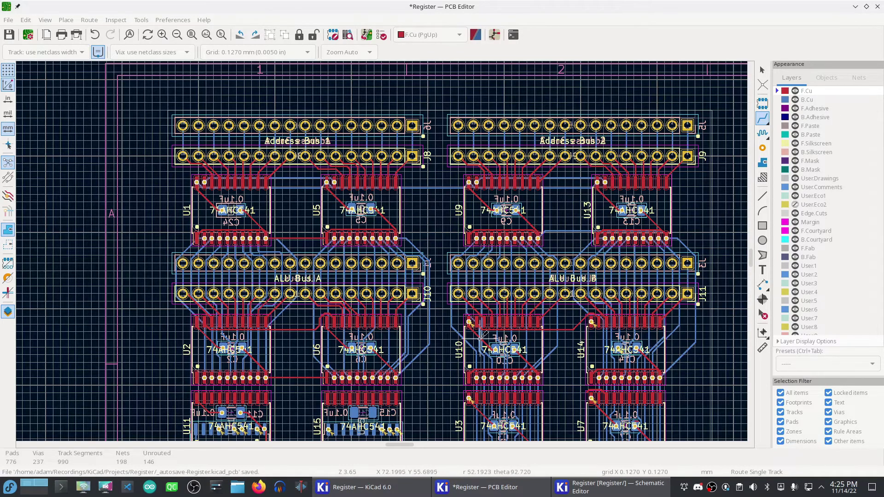
{"action": "middle_click_drag", "start_coordinate": [481, 337], "coordinate": [462, 87]}
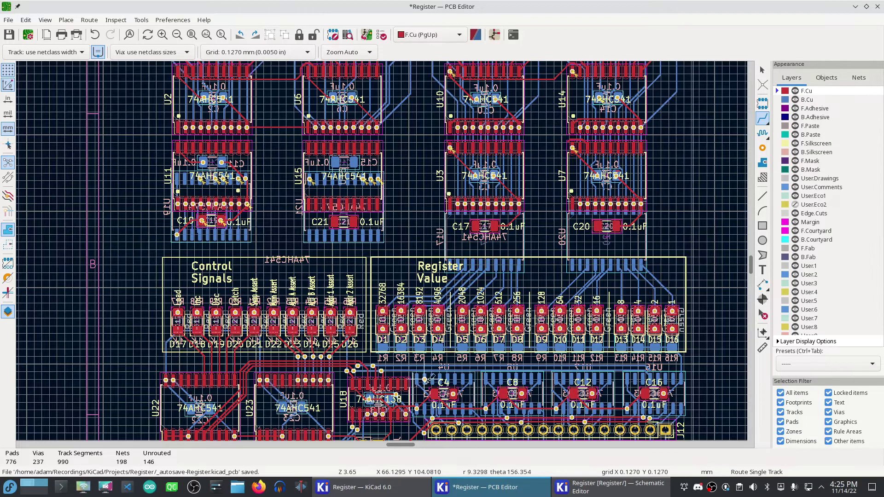
{"action": "scroll", "coordinate": [455, 272], "scroll_direction": "down", "scroll_amount": 3}
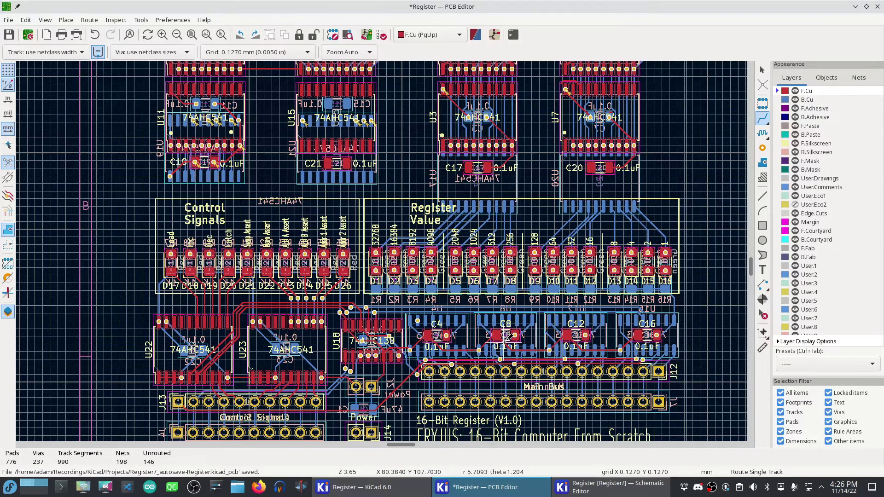
{"action": "scroll", "coordinate": [504, 339], "scroll_direction": "up", "scroll_amount": 5}
{"action": "left_click", "coordinate": [25, 20]}
Delete every track and via with Global Deletions, ticking Tracks & vias and confirming Yes.
{"action": "left_click", "coordinate": [74, 245]}
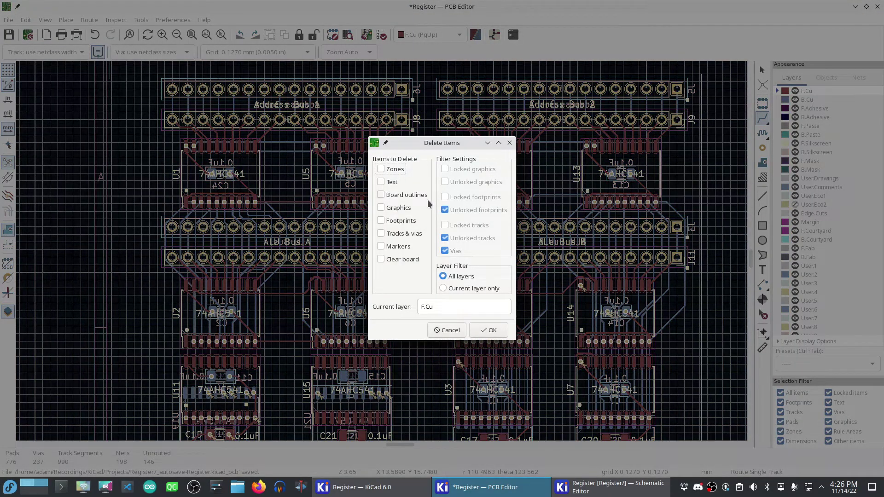
{"action": "left_click", "coordinate": [398, 234]}
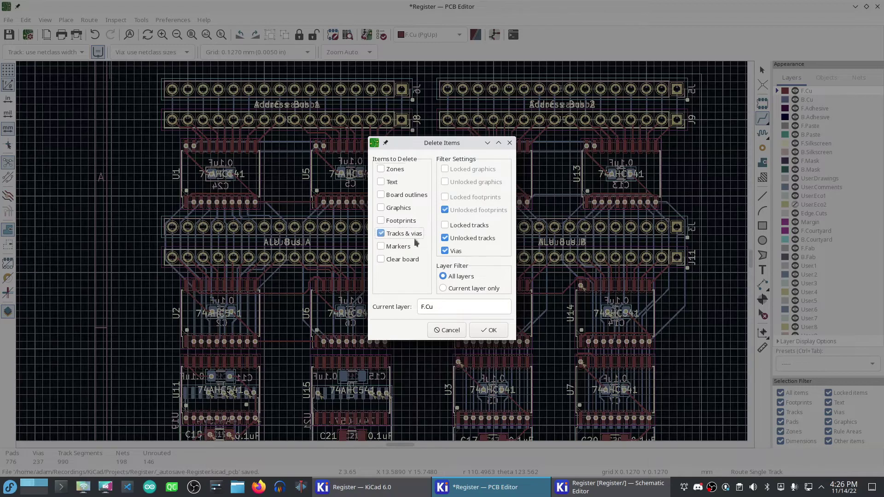
{"action": "left_click", "coordinate": [493, 331]}
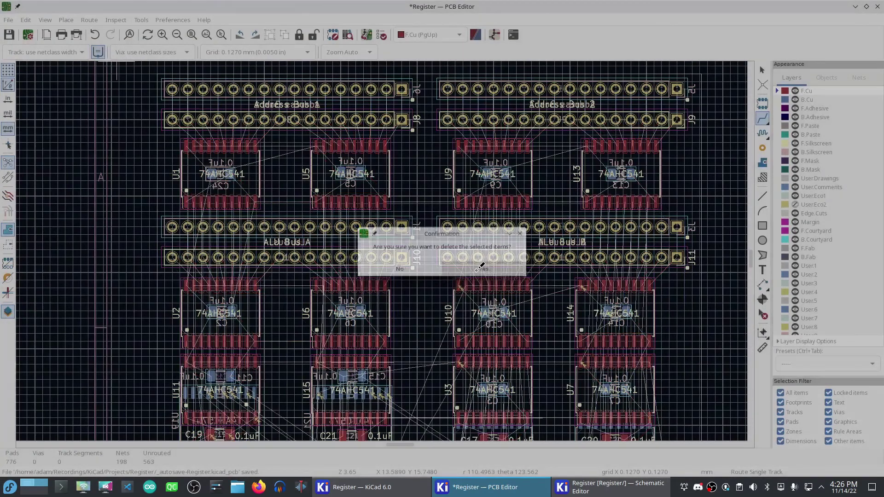
{"action": "left_click", "coordinate": [476, 270]}
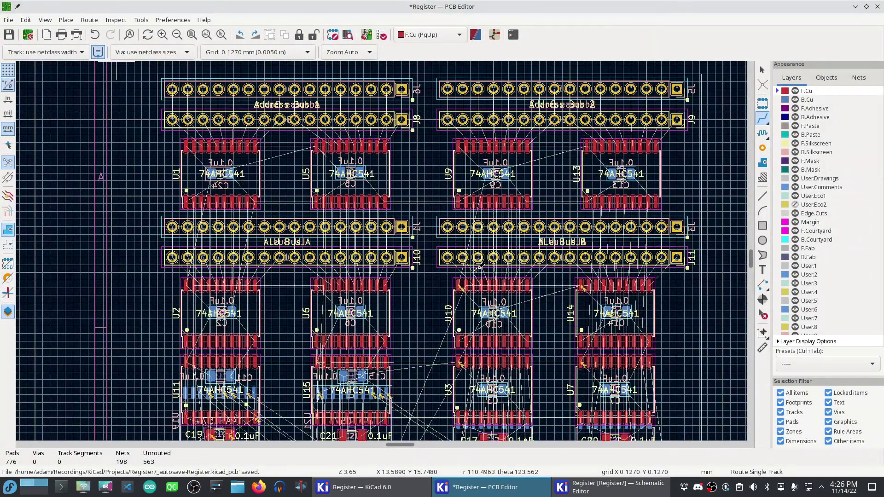